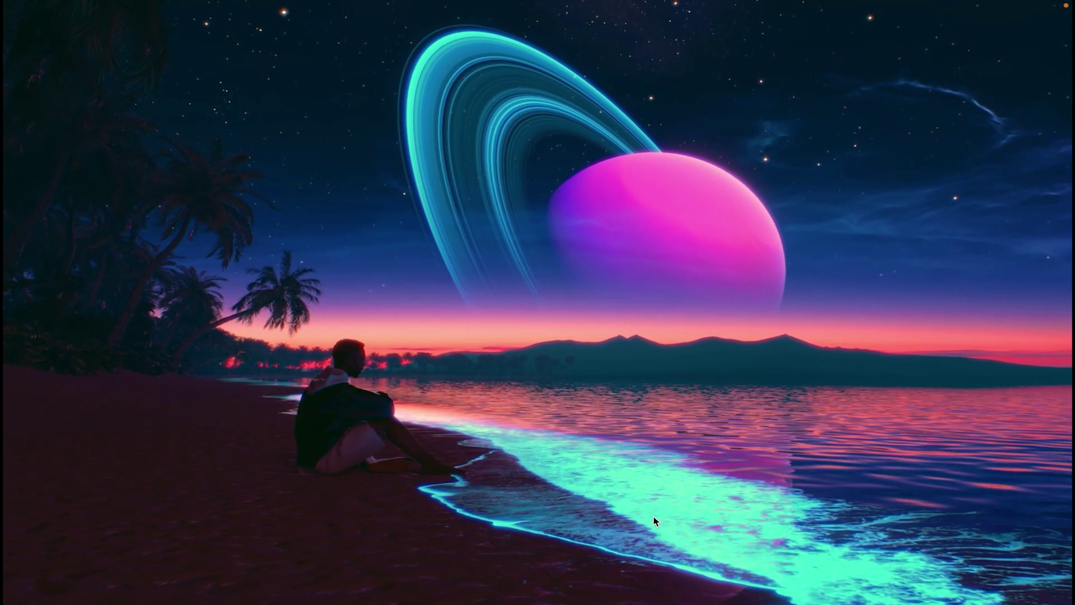
Bring up OBS Studio from the Dock, showing its scene with one NDI Source
mouse_move(455, 595)
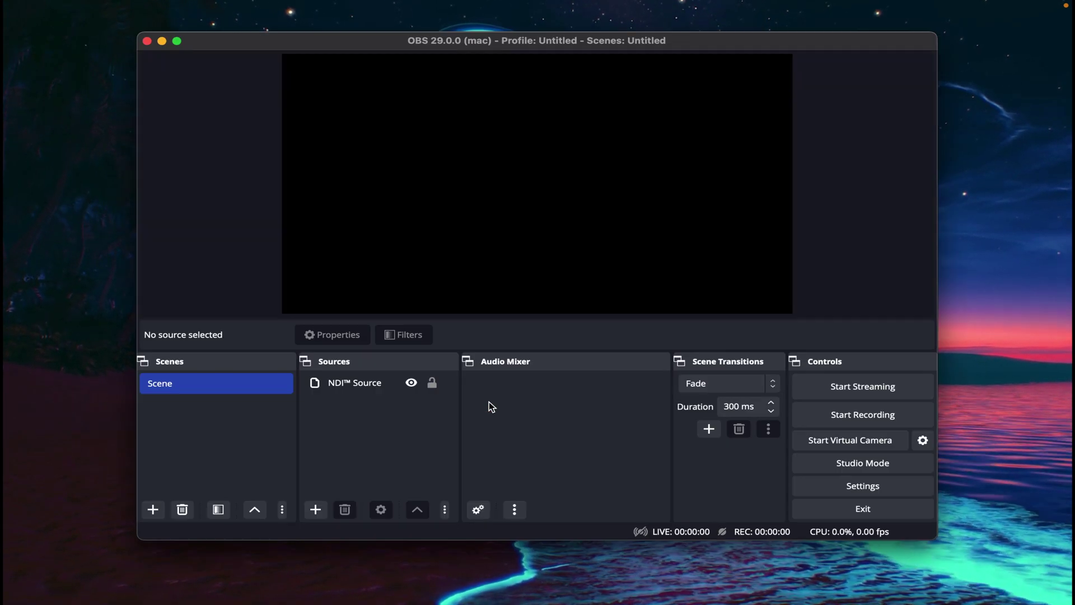
Delete the existing NDI™ Source from the scene and list the addable source types
left_click(379, 388)
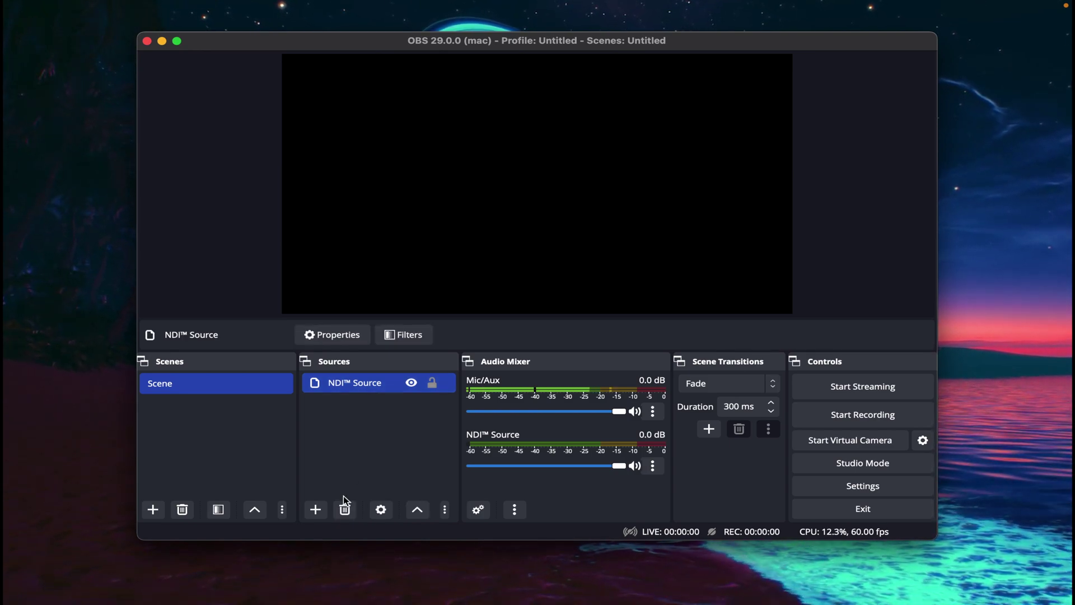
left_click(344, 510)
left_click(644, 306)
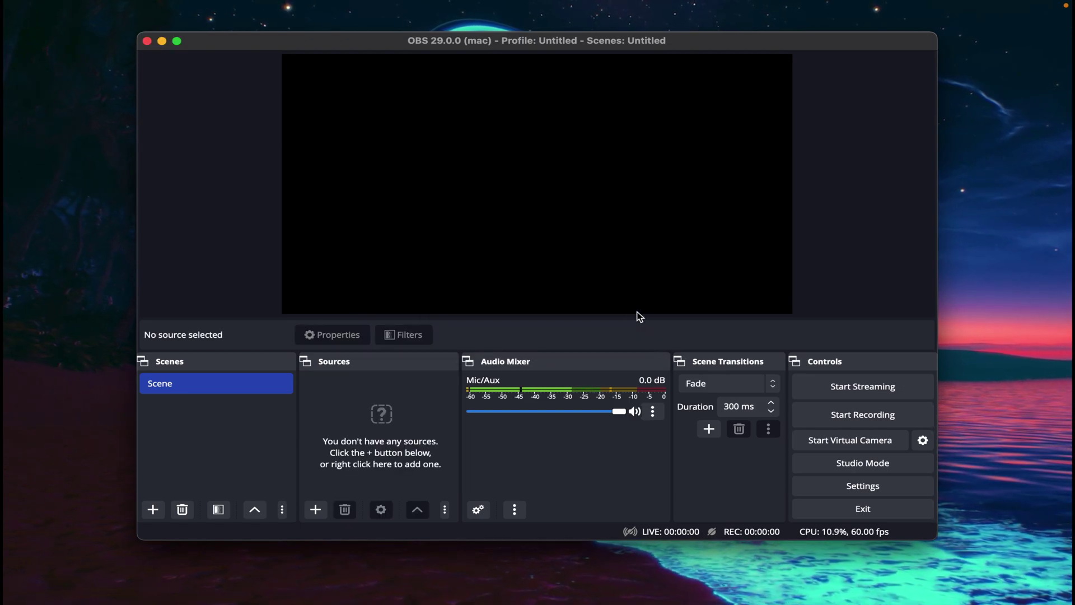
left_click(316, 510)
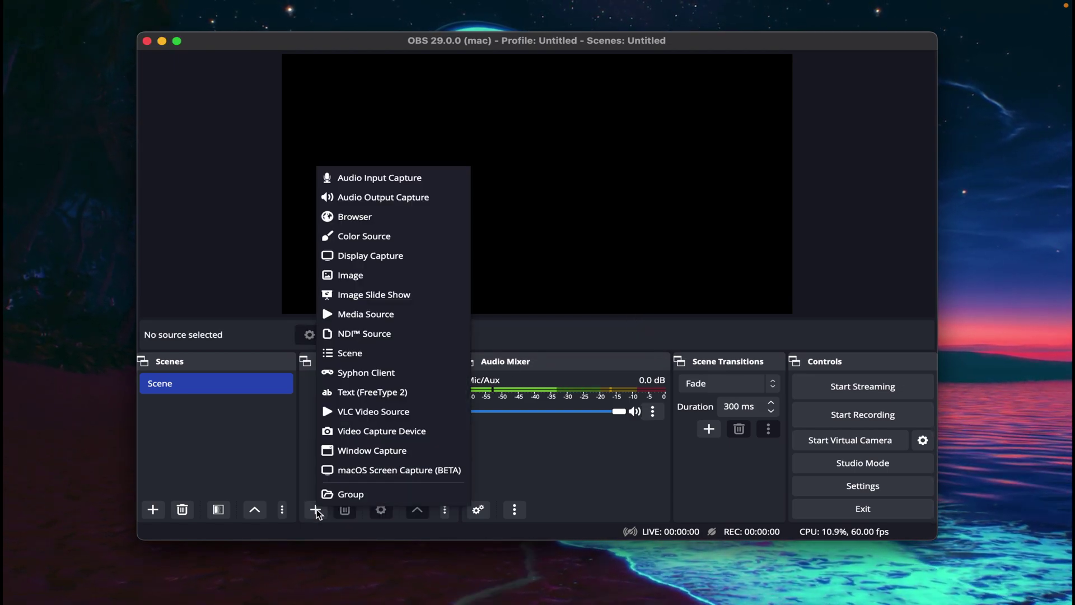
Add an NDI™ Source with its default name, delete it again, and close OBS
left_click(361, 334)
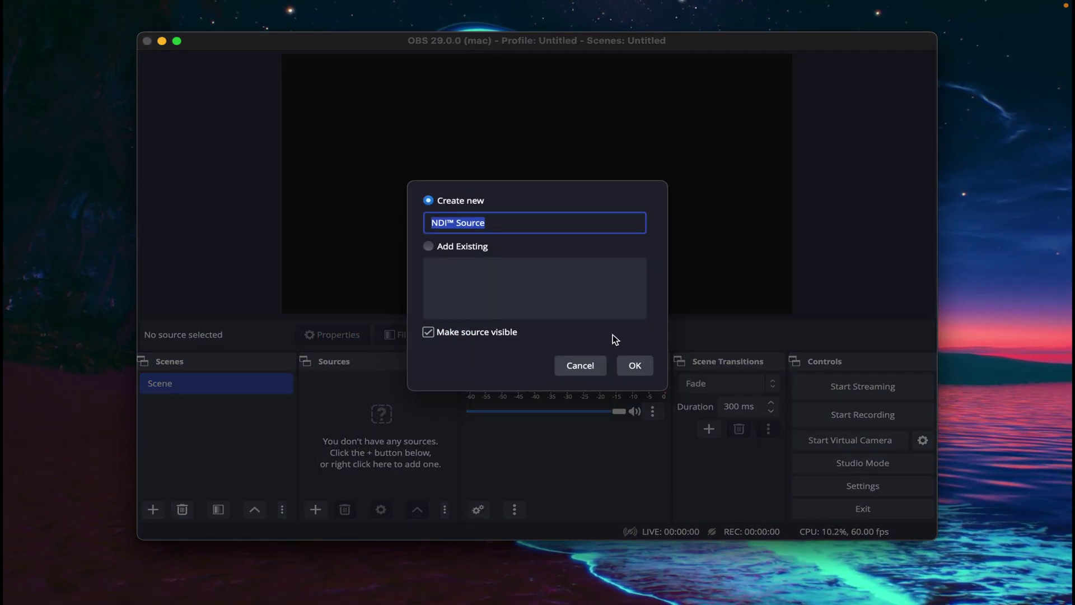
left_click(624, 365)
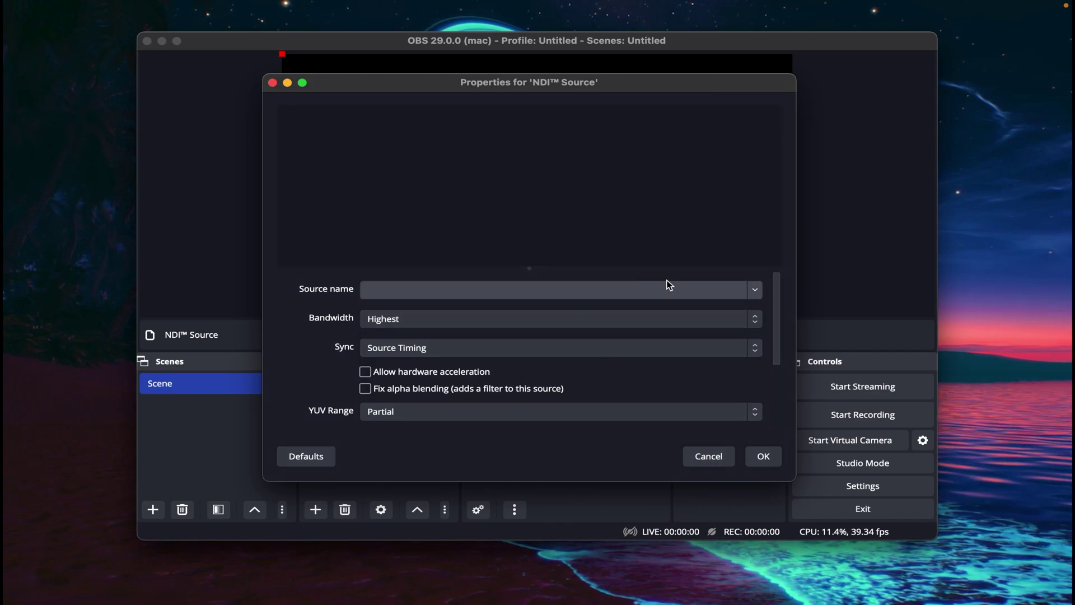
left_click(709, 454)
left_click(345, 510)
left_click(645, 308)
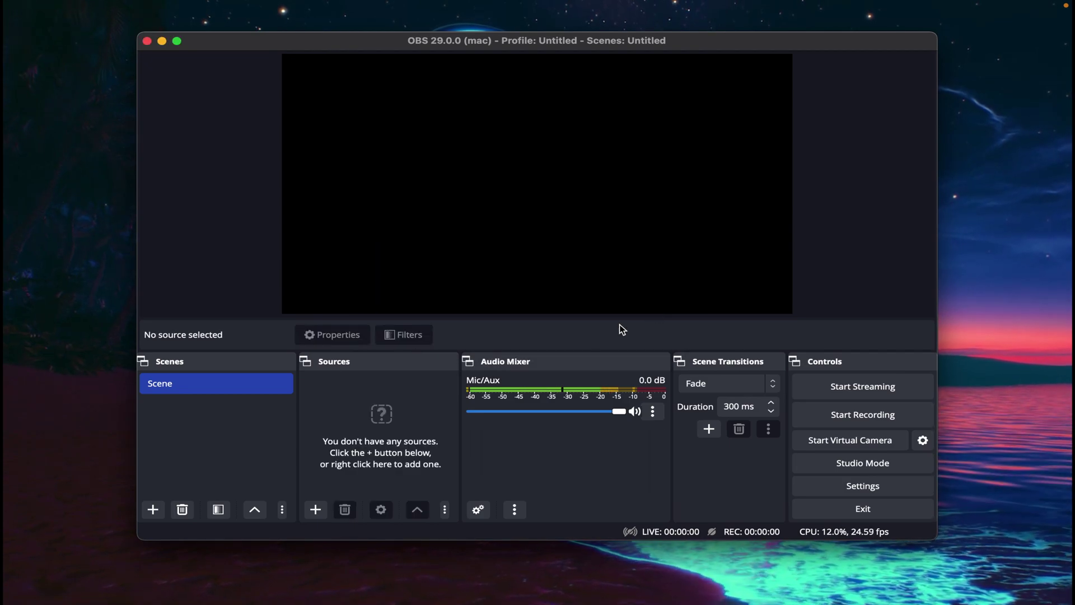
left_click(316, 509)
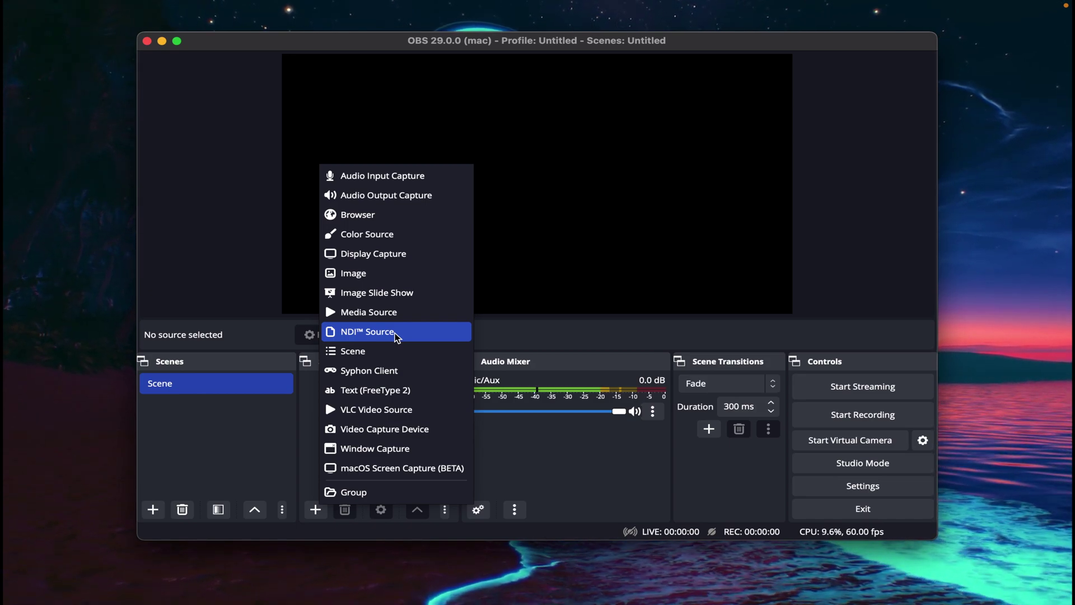
left_click(147, 41)
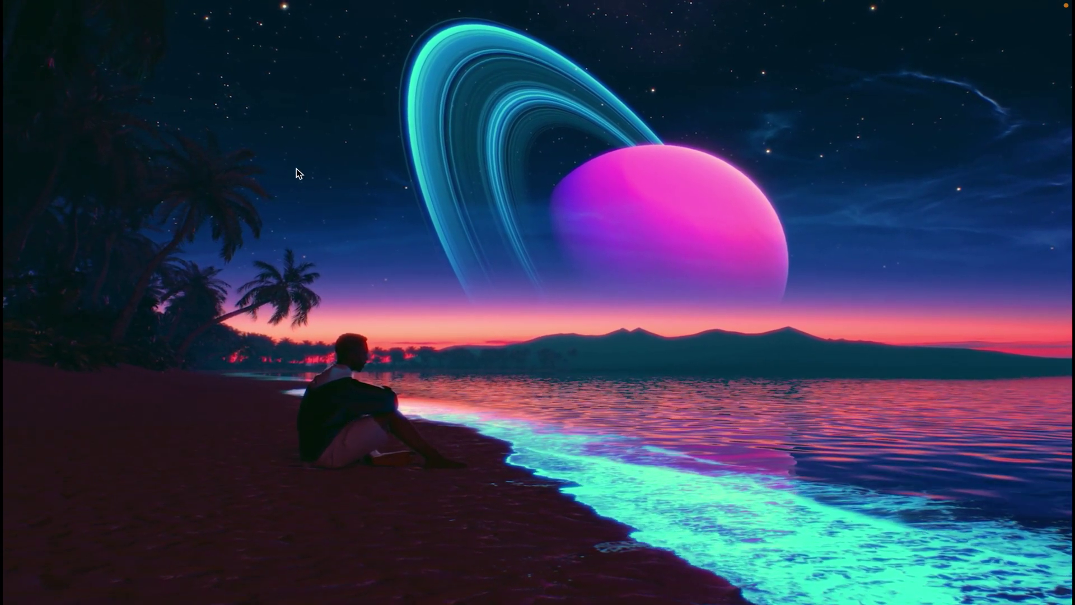
Restore Chrome's obs-ndi releases page and scroll to the 4.10.0 macOS assets
mouse_move(752, 597)
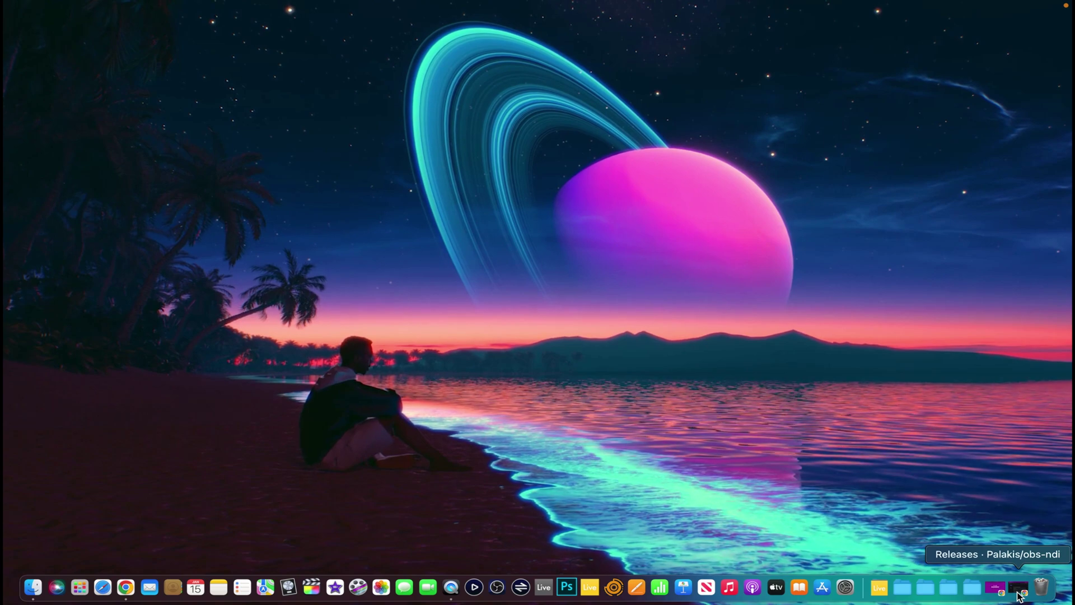
left_click(1020, 589)
scroll(601, 392, "down", 1)
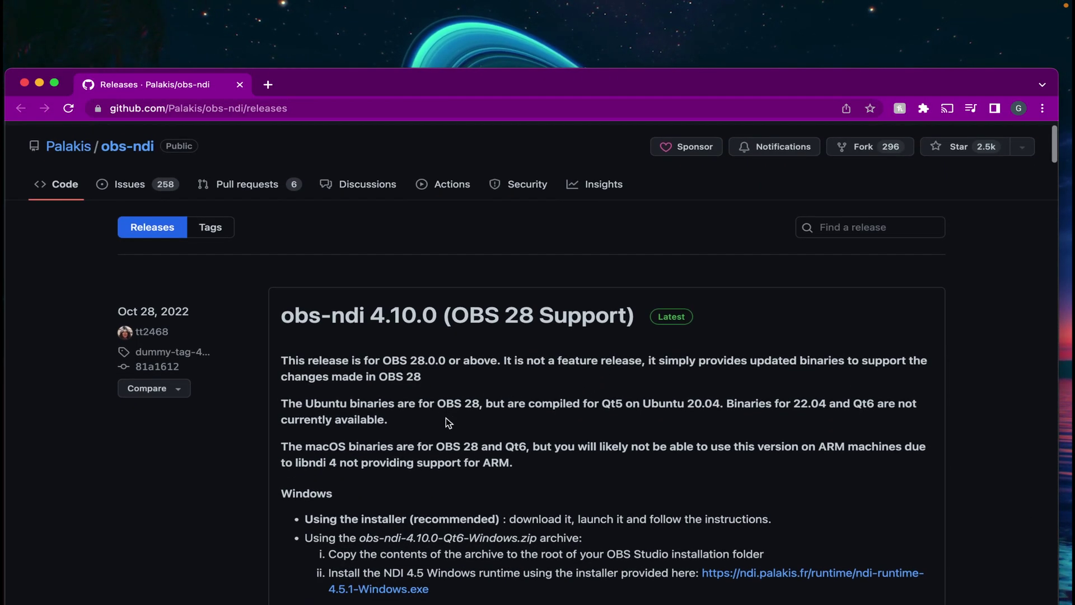
scroll(445, 418, "down", 2)
scroll(446, 418, "up", 1)
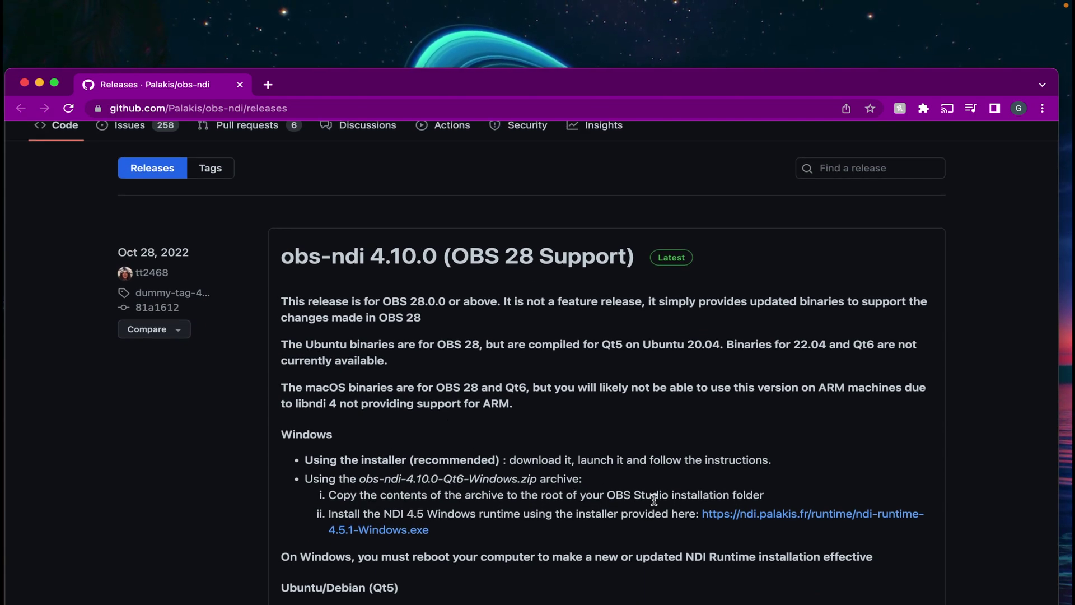
scroll(653, 499, "down", 8)
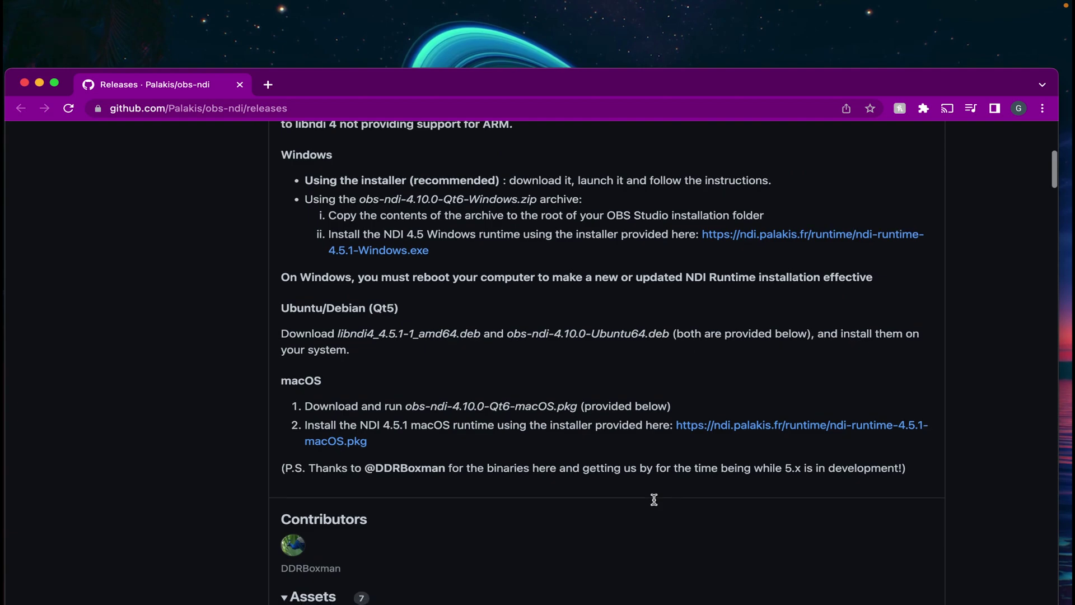
scroll(654, 499, "down", 1)
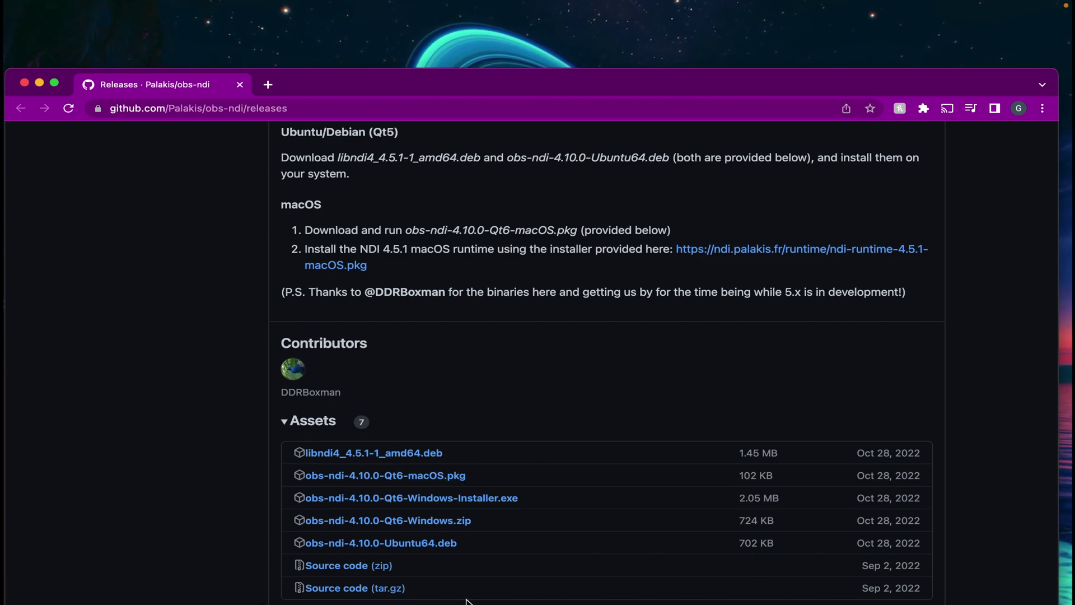
mouse_move(792, 603)
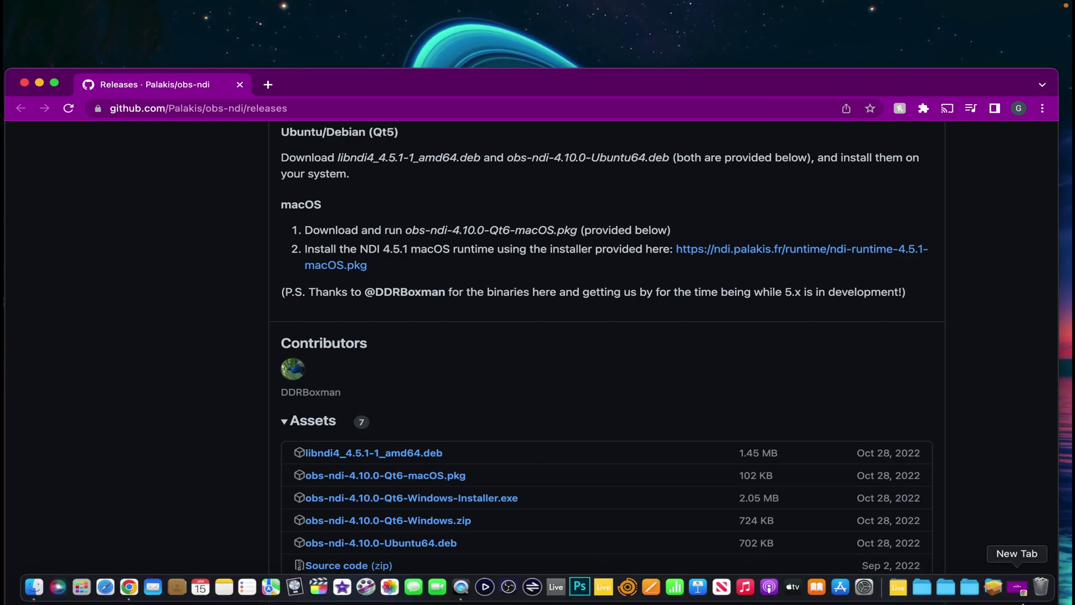
Open the Downloads folder holding obs-ndi-4.10.0-Qt6-macOS.pkg in Finder
left_click(993, 587)
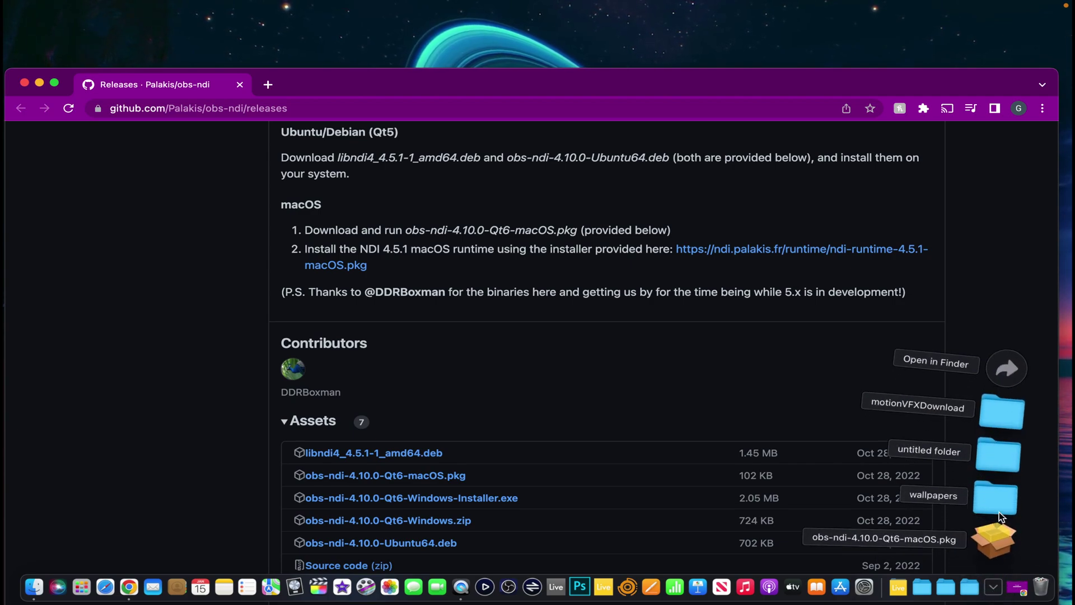
left_click(1019, 374)
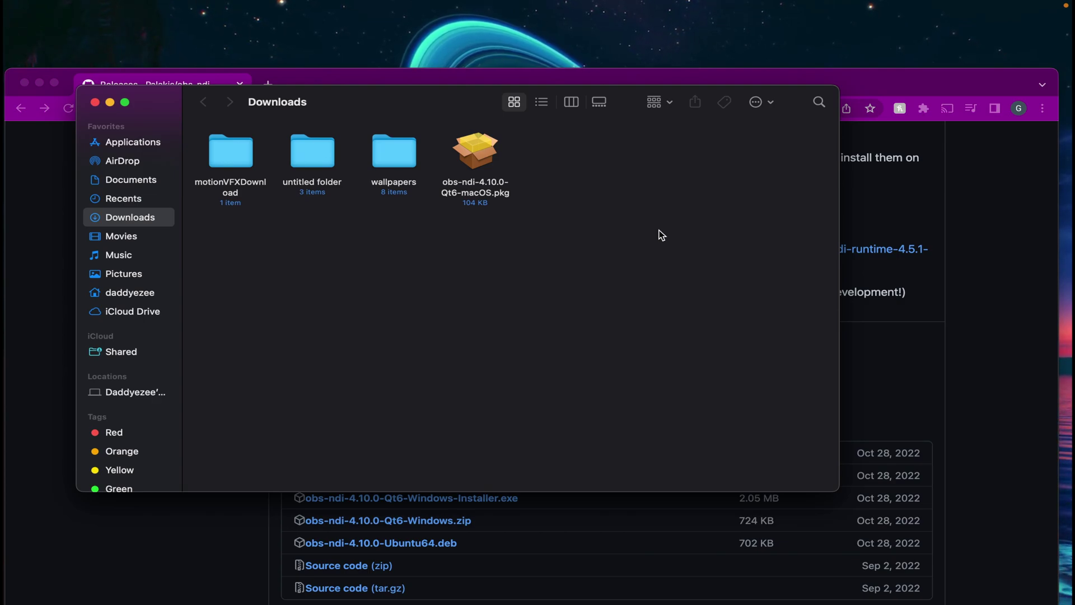
Install obs-ndi-4.10.0-Qt6-macOS.pkg for the current user only
left_click(477, 165)
double_click(476, 162)
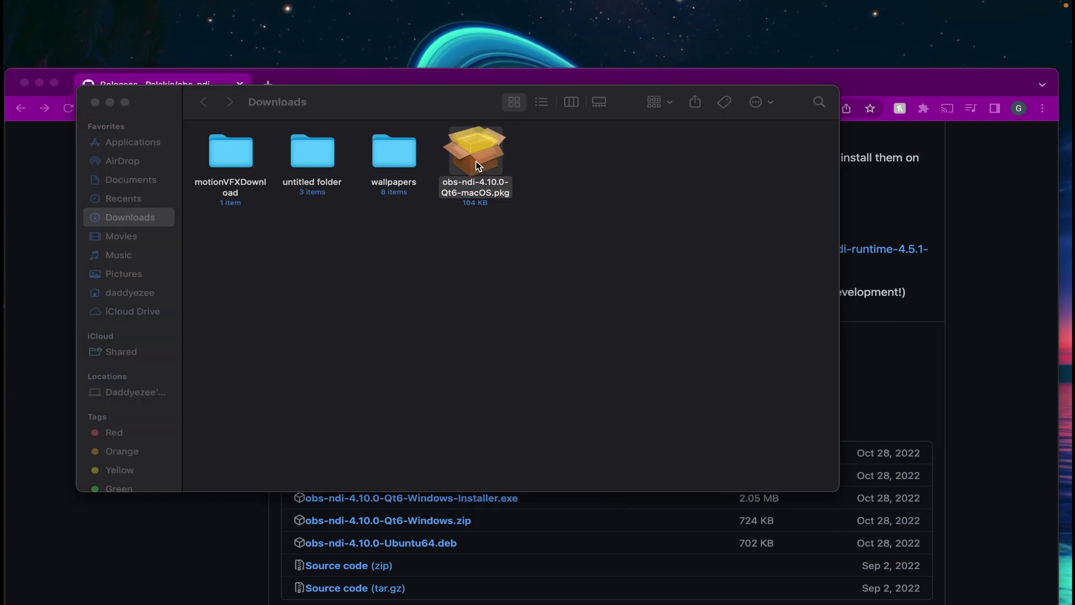
left_click(726, 393)
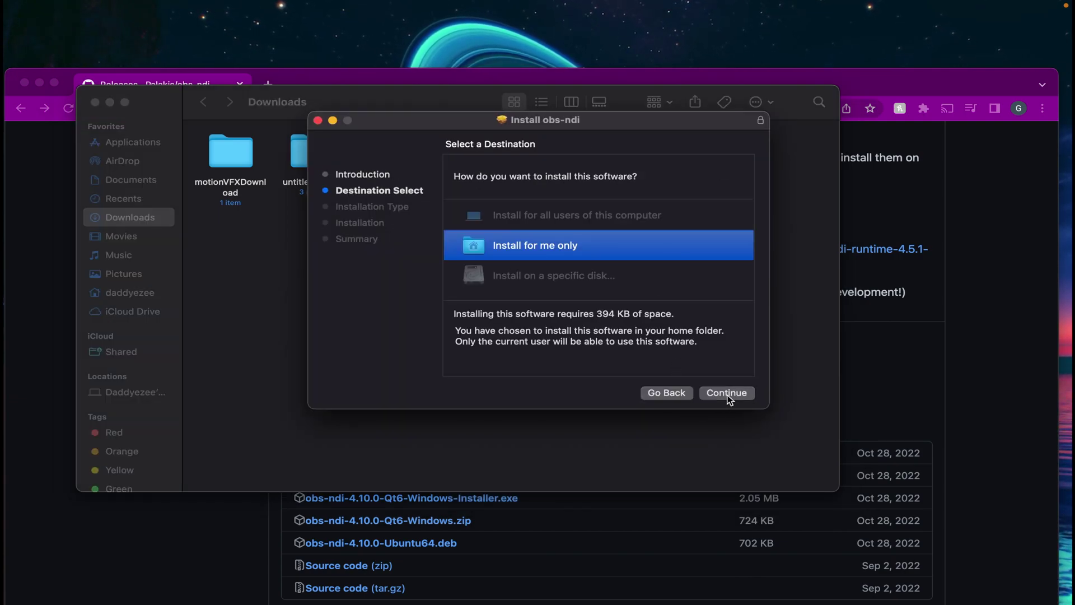
left_click(726, 394)
left_click(729, 394)
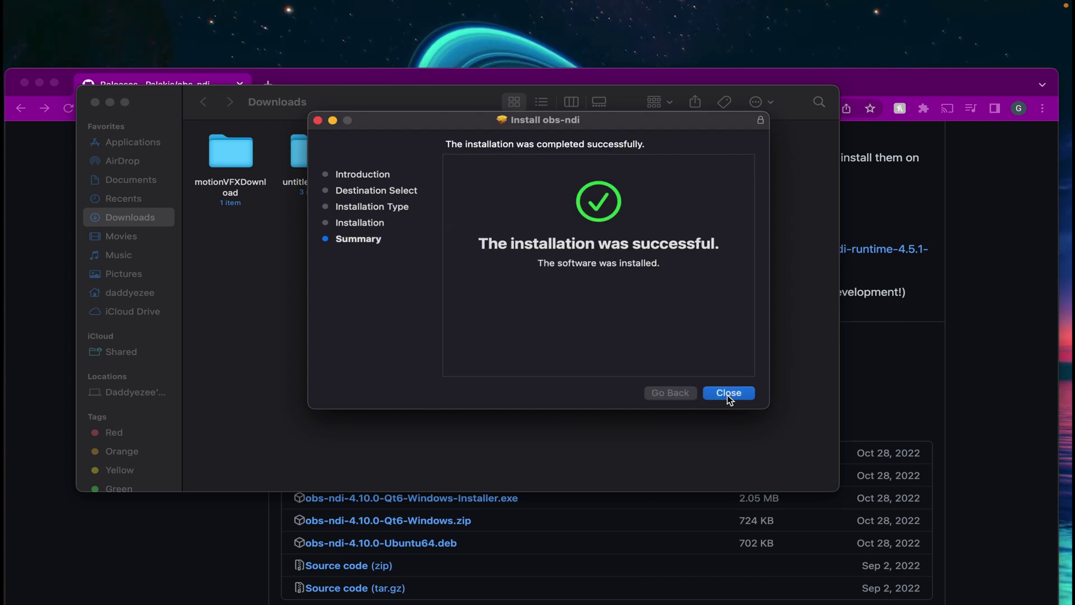
left_click(729, 394)
Trash the installer package, close the Downloads window and minimize Chrome
left_click(611, 319)
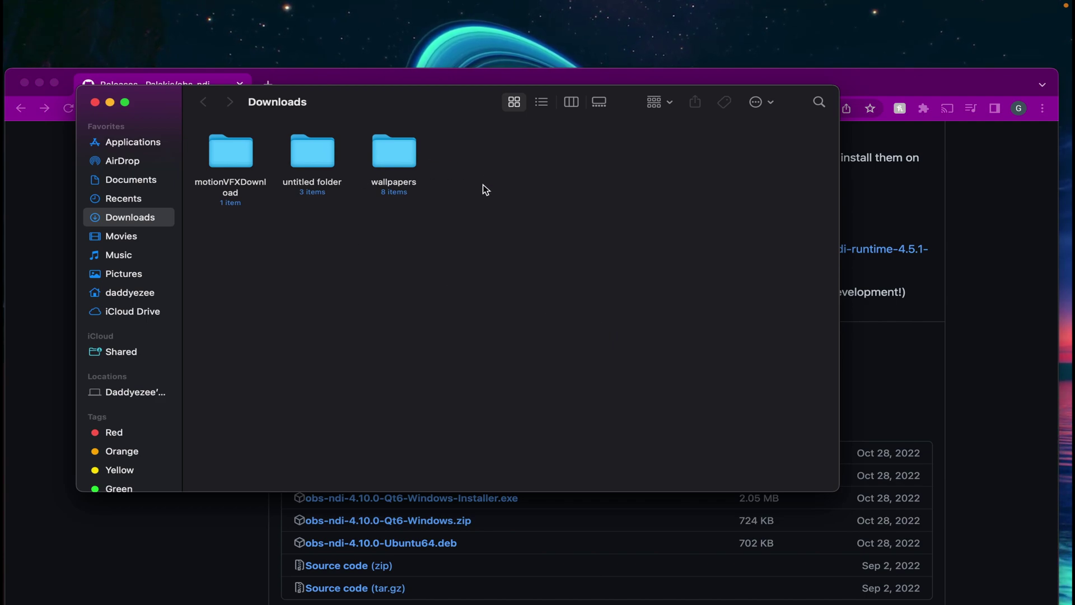
left_click(96, 102)
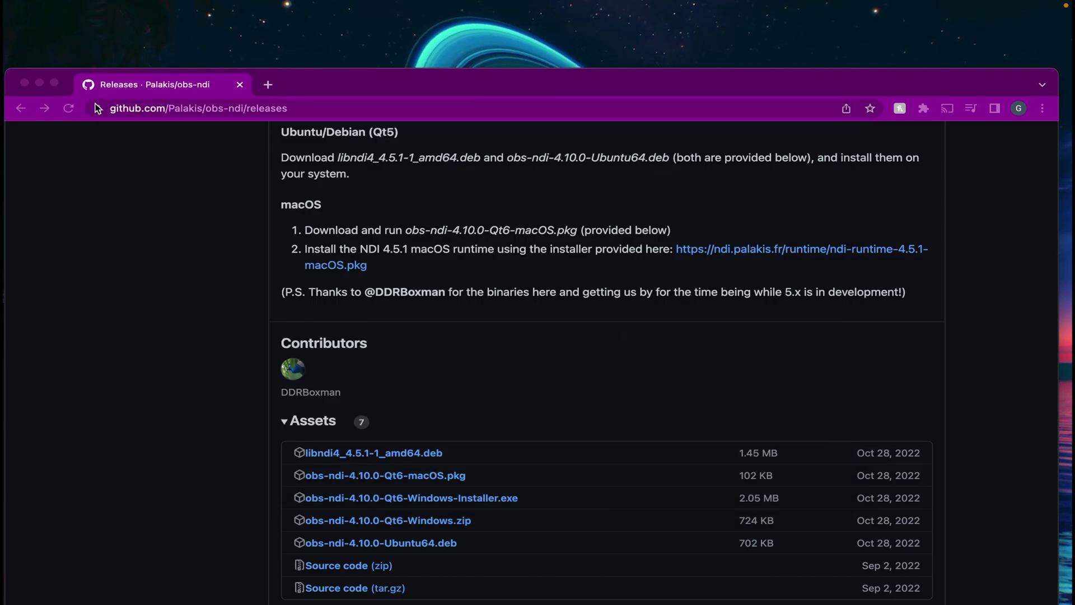
left_click(42, 82)
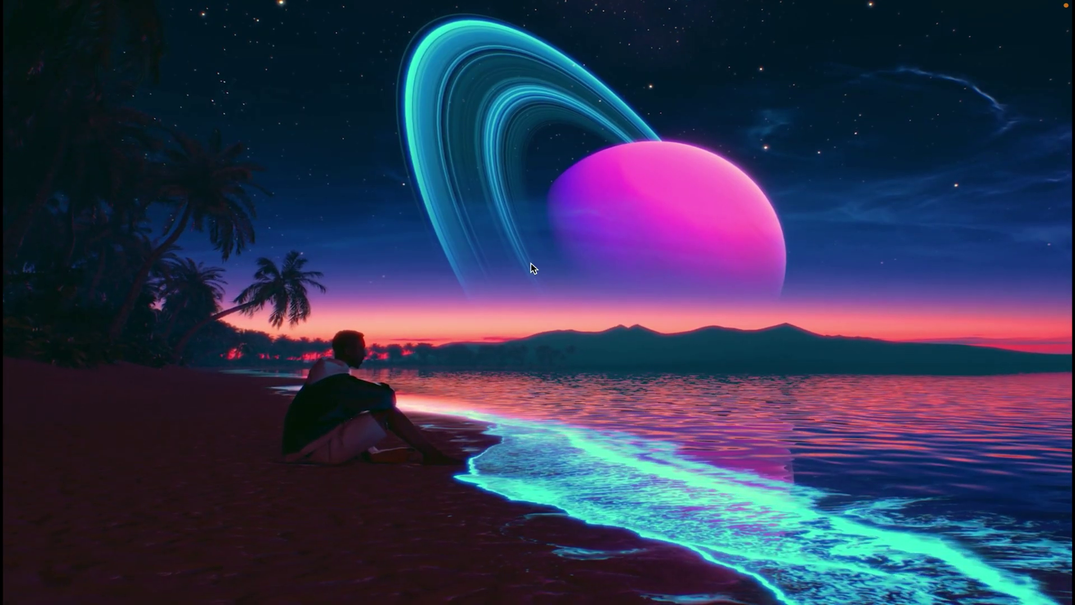
Relaunch OBS, confirm NDI™ Source appears among source types, then quit OBS
mouse_move(901, 592)
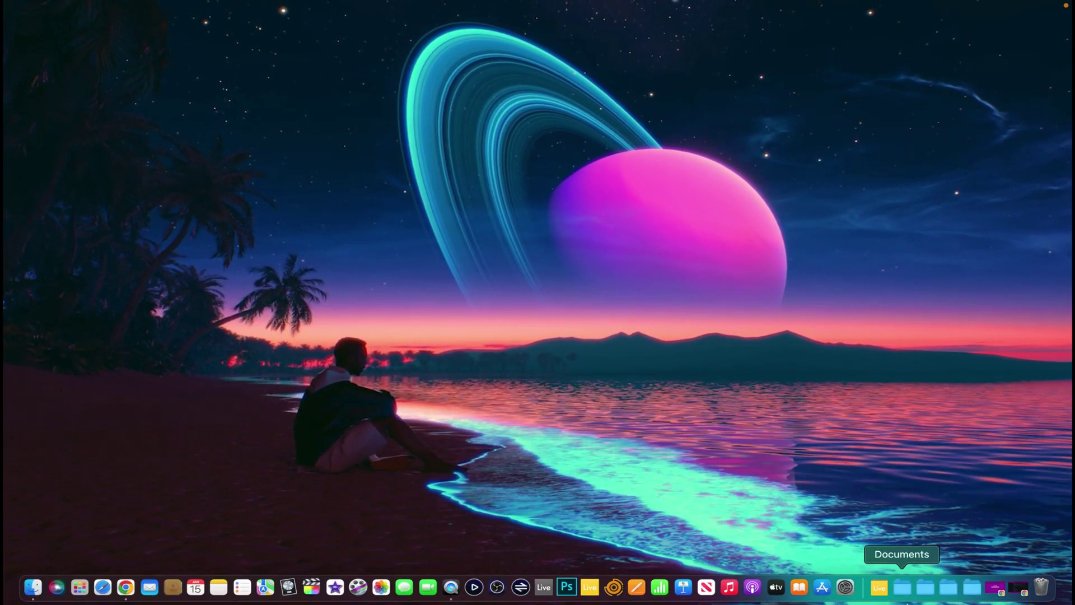
left_click(497, 587)
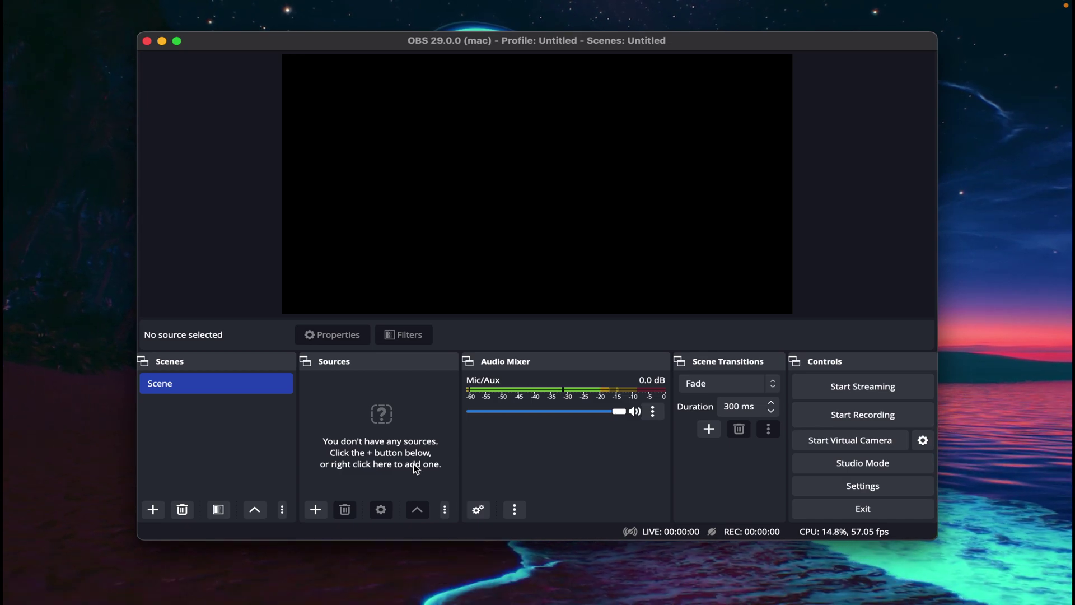
left_click(316, 510)
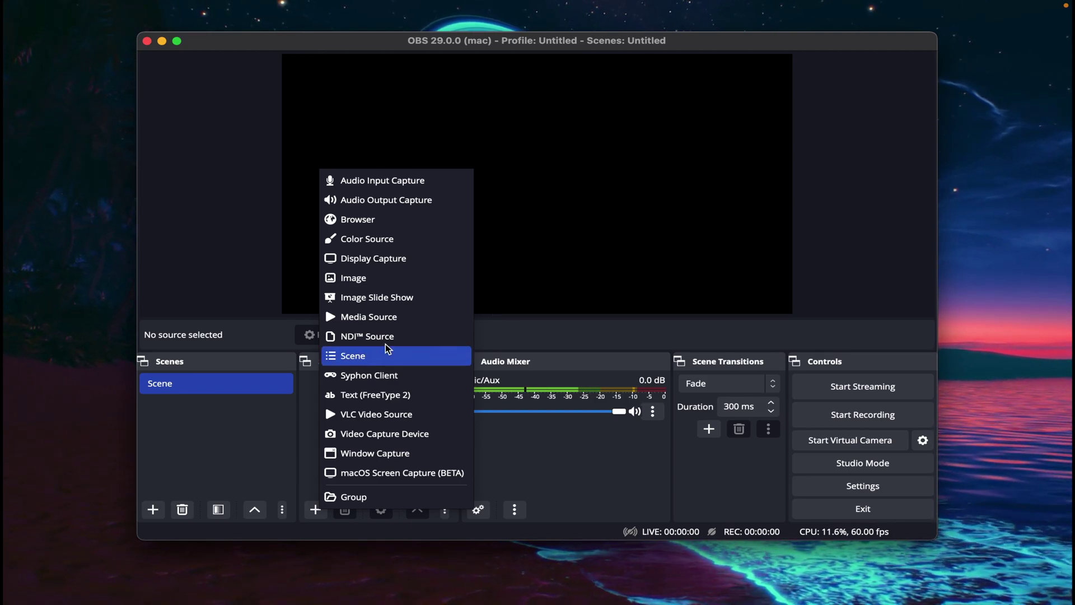
left_click(220, 226)
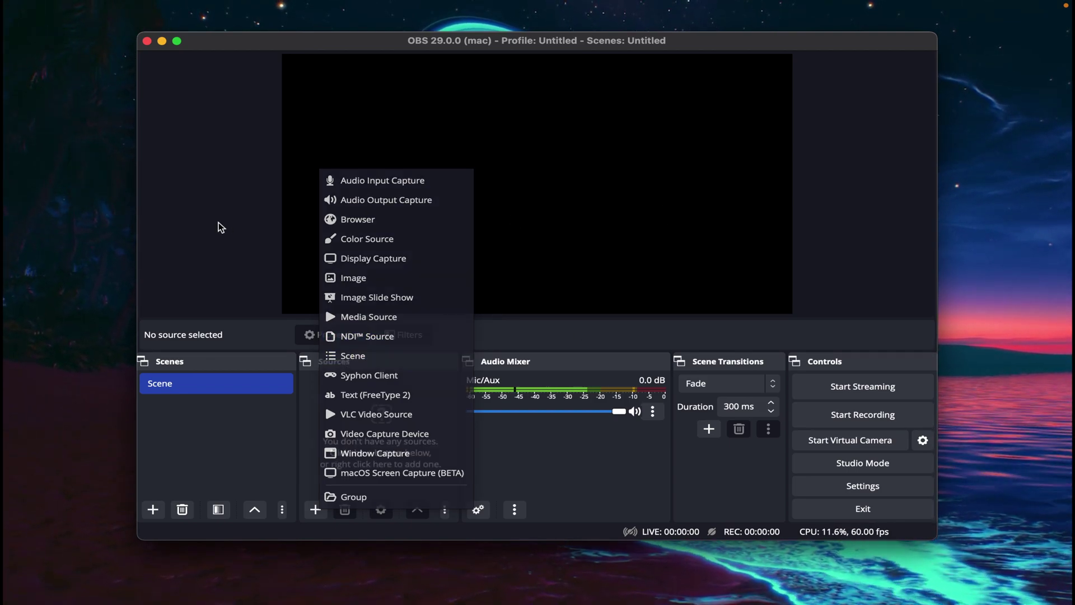
left_click(147, 40)
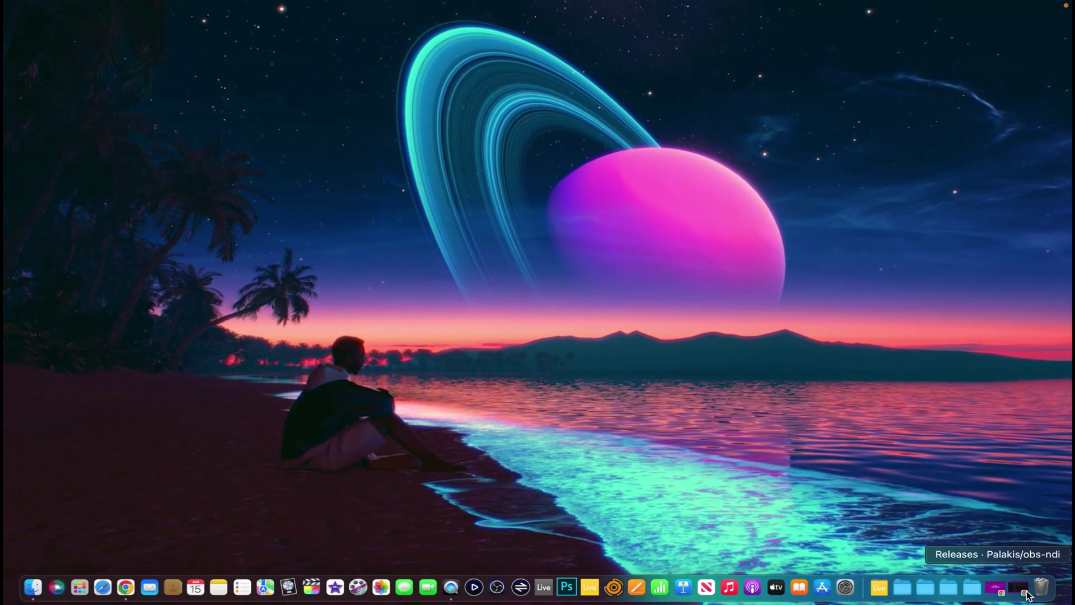
Restore Chrome and scroll to the macOS steps for the NDI 4.5.1 runtime
left_click(1026, 592)
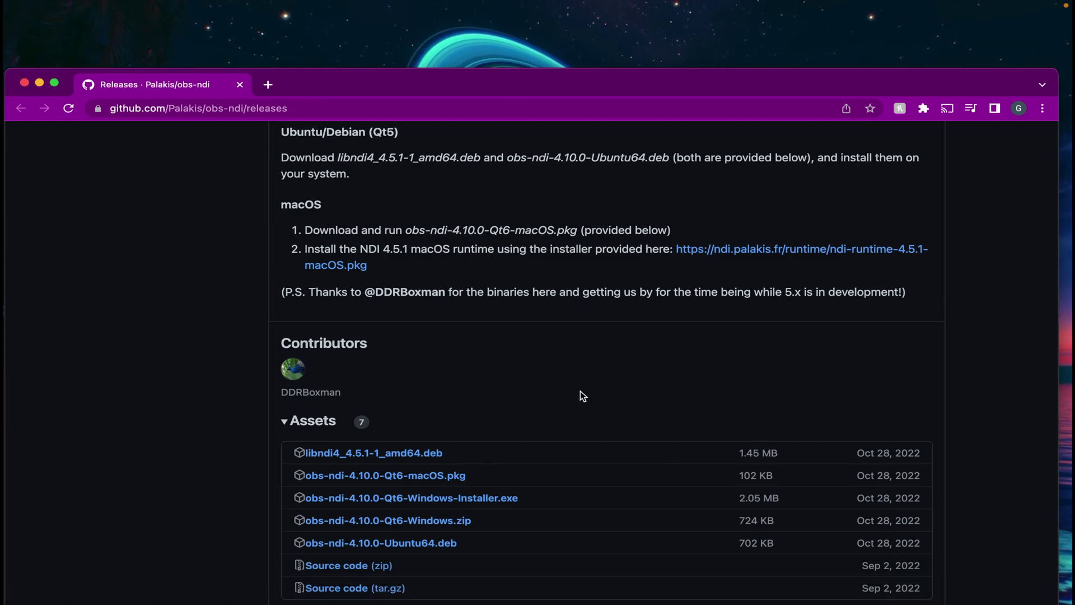
scroll(532, 377, "up", 5)
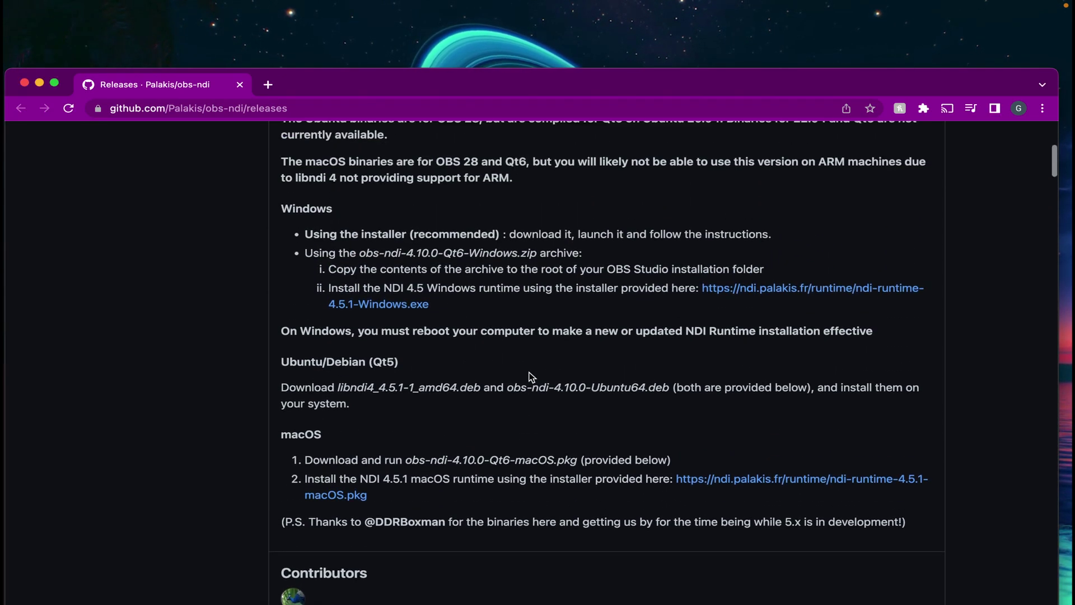
scroll(531, 375, "down", 2)
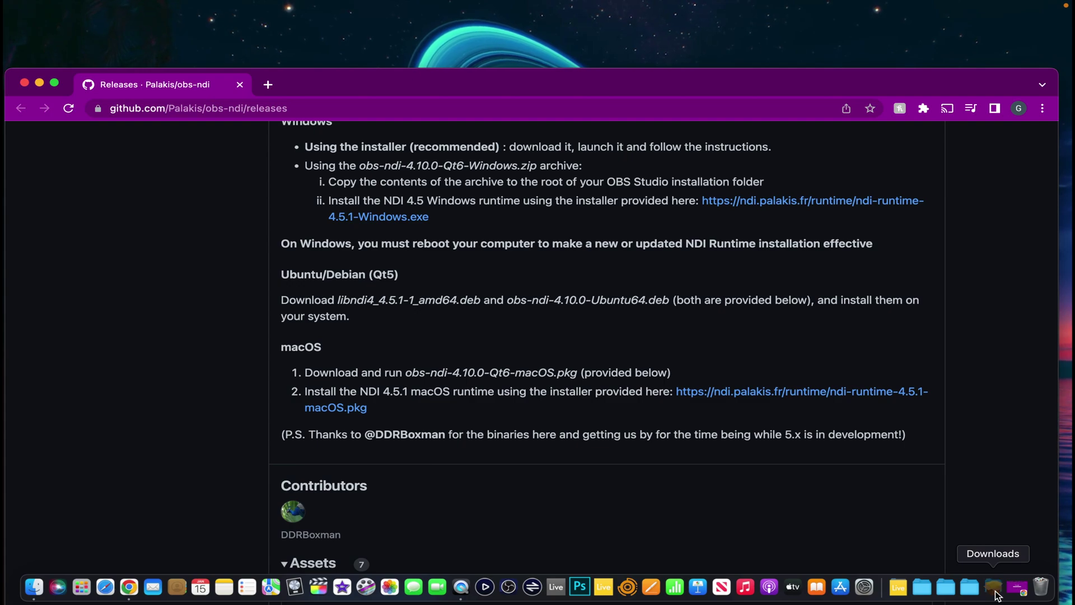
Launch ndi-runtime-4.5.1-macOS.pkg from Downloads and agree to its license
left_click(994, 588)
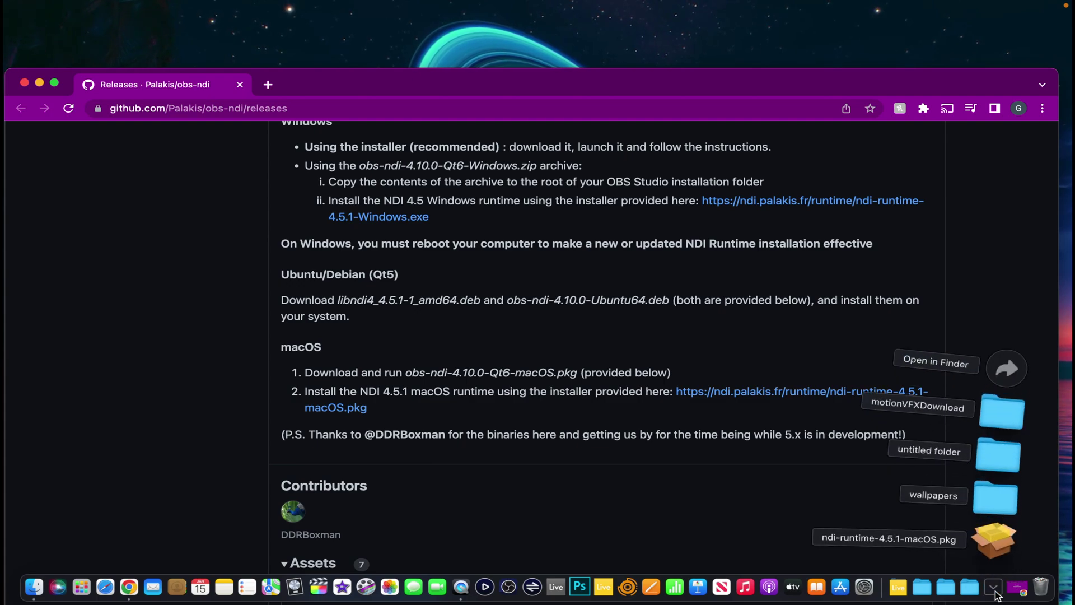
left_click(996, 539)
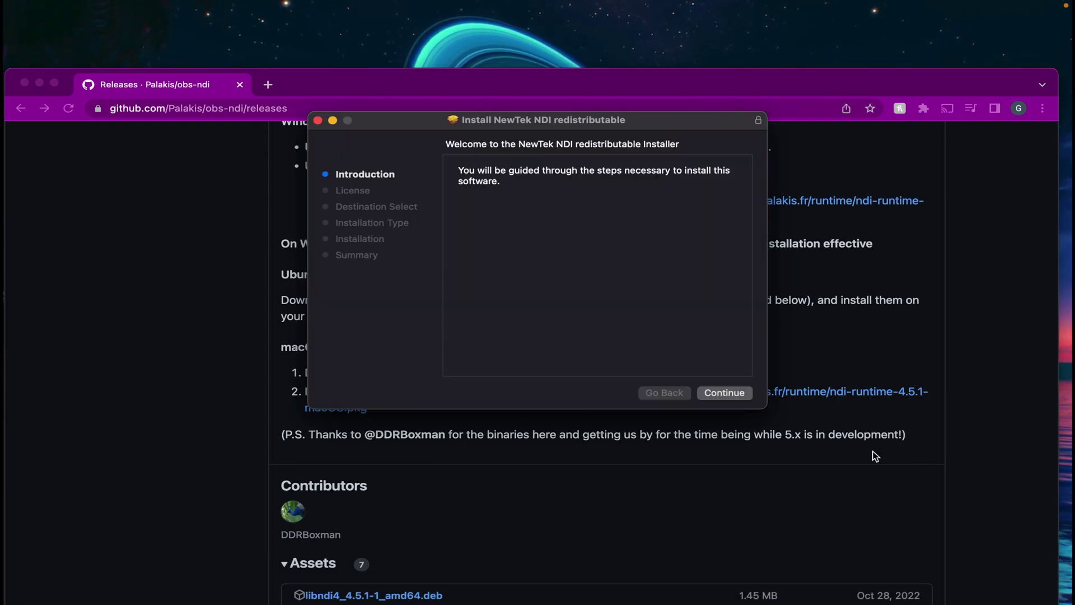
left_click(734, 392)
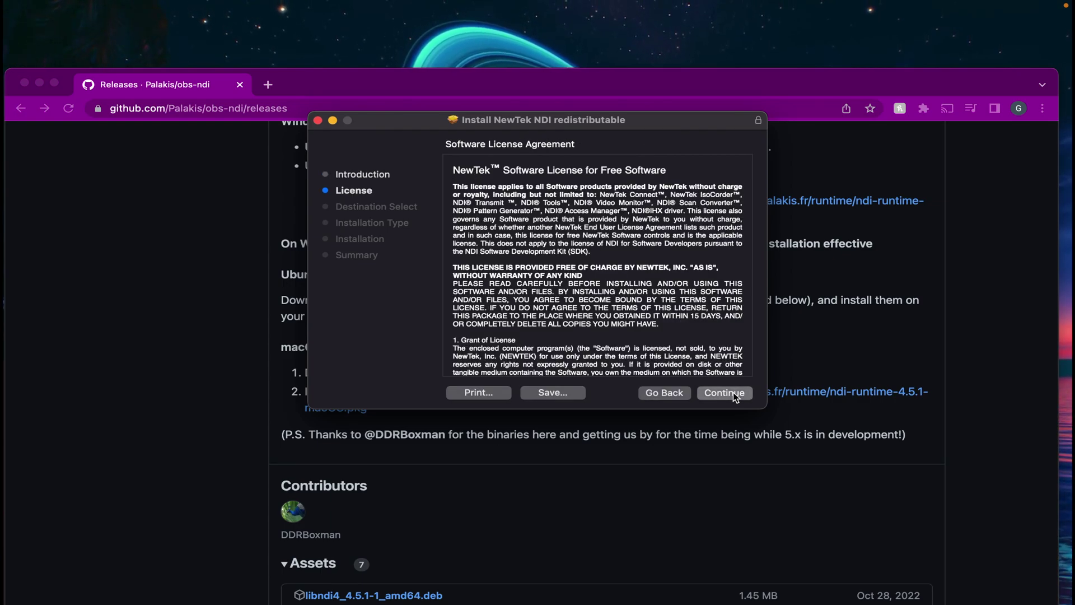
left_click(734, 392)
left_click(694, 301)
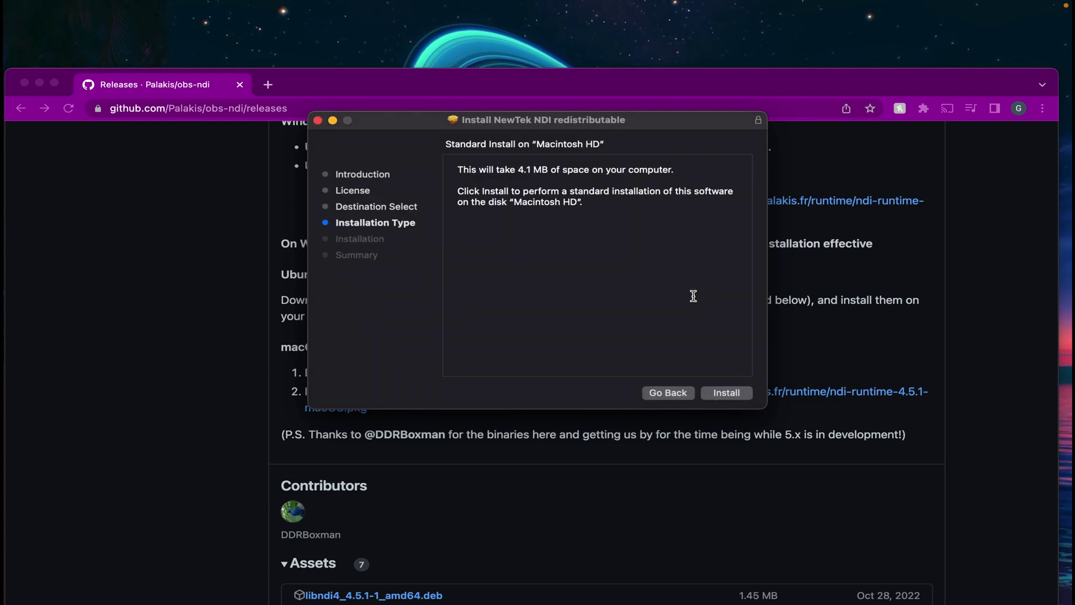
Install the NDI runtime with the account password, then trash its package
left_click(719, 391)
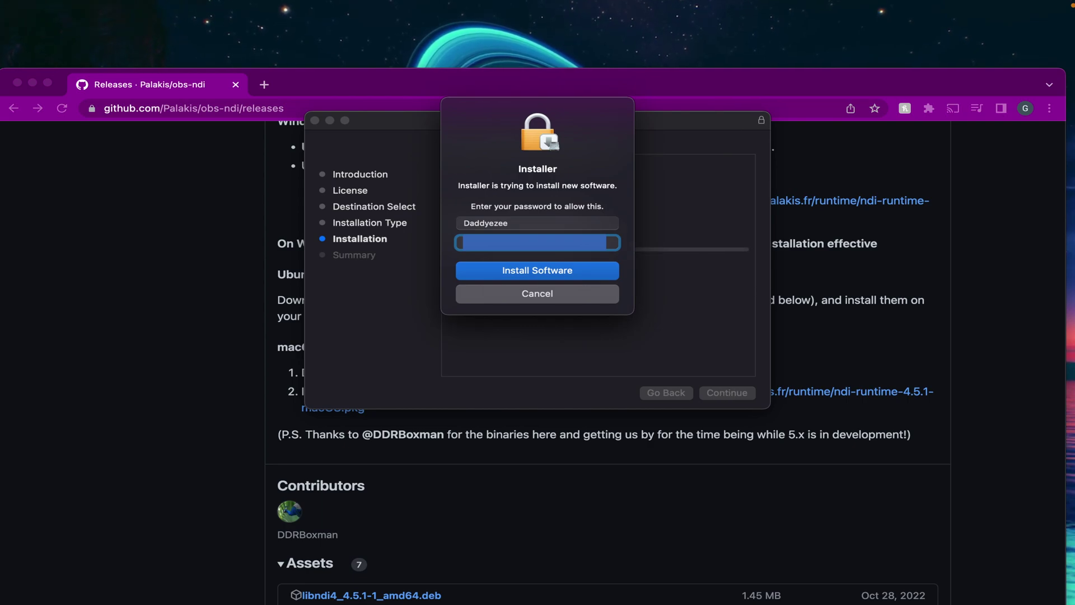
key("Return")
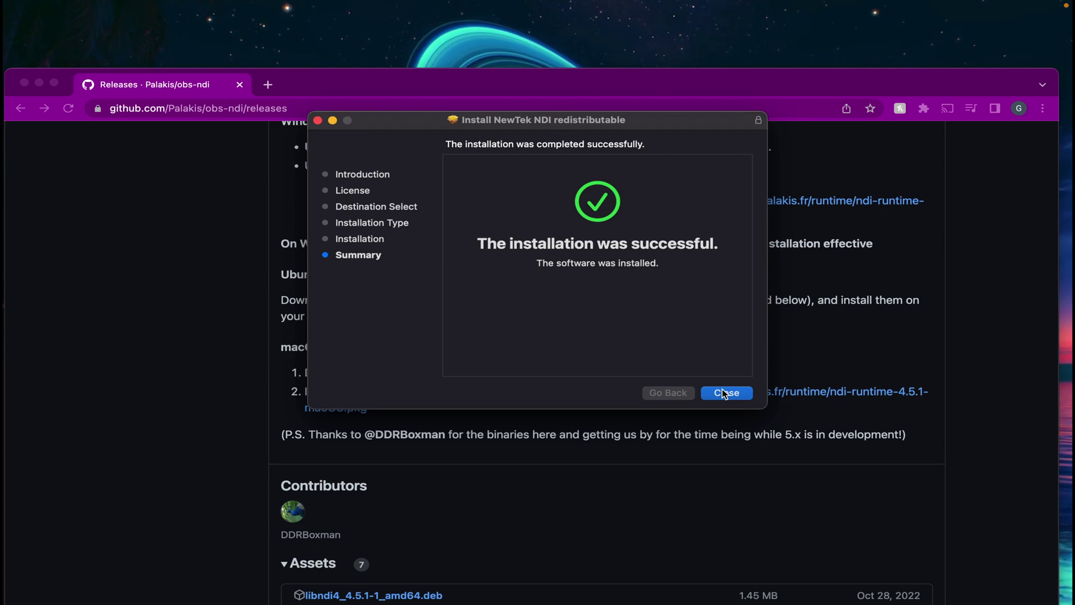
left_click(738, 393)
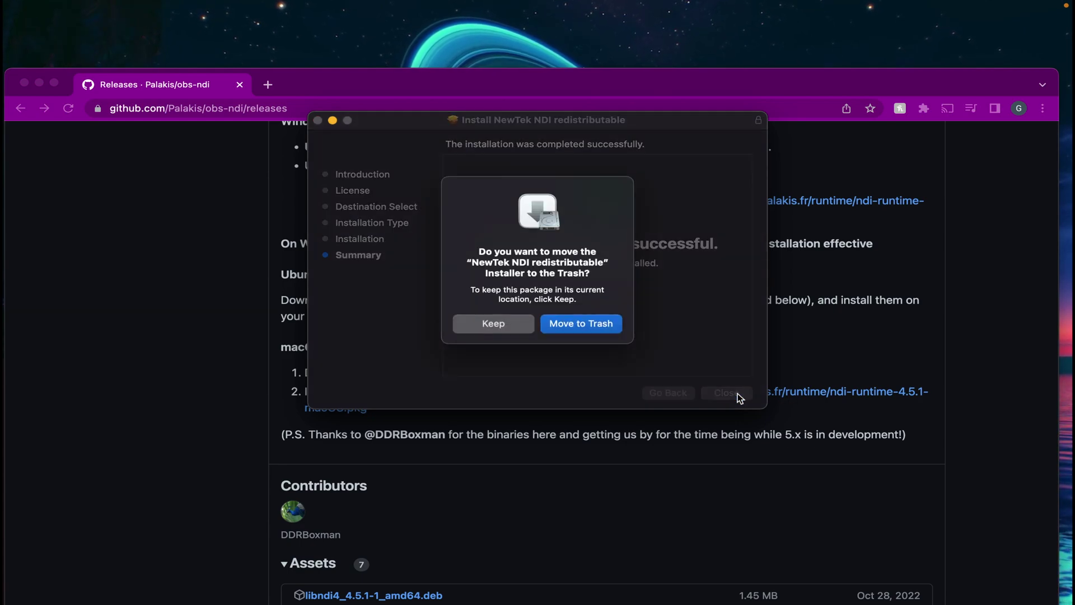
left_click(583, 327)
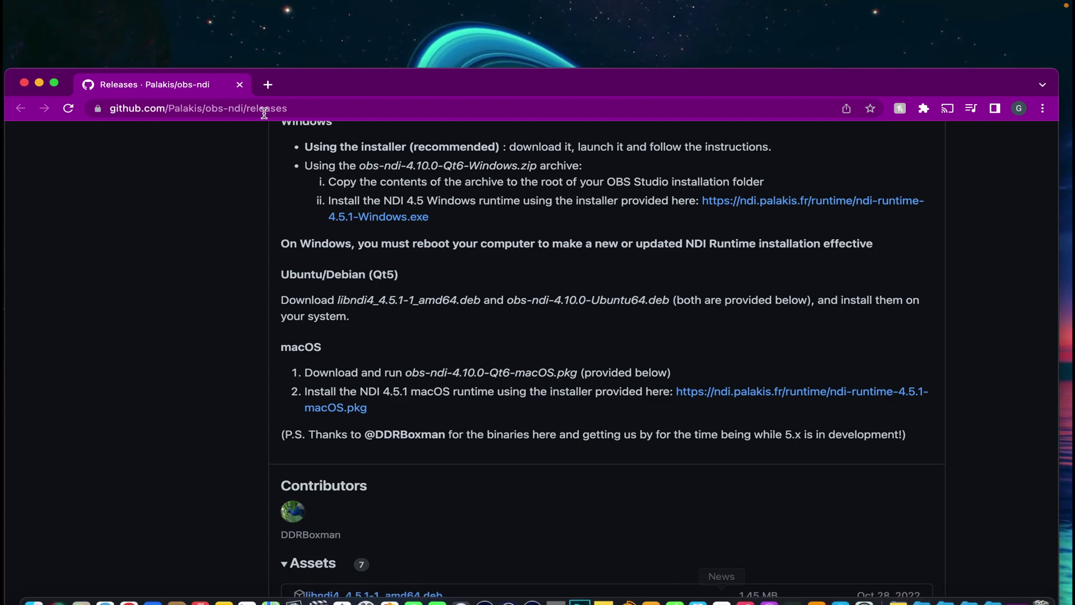
Minimize Chrome and dismiss the OBS Dock icon's options menu, leaving the bare desktop
left_click(39, 83)
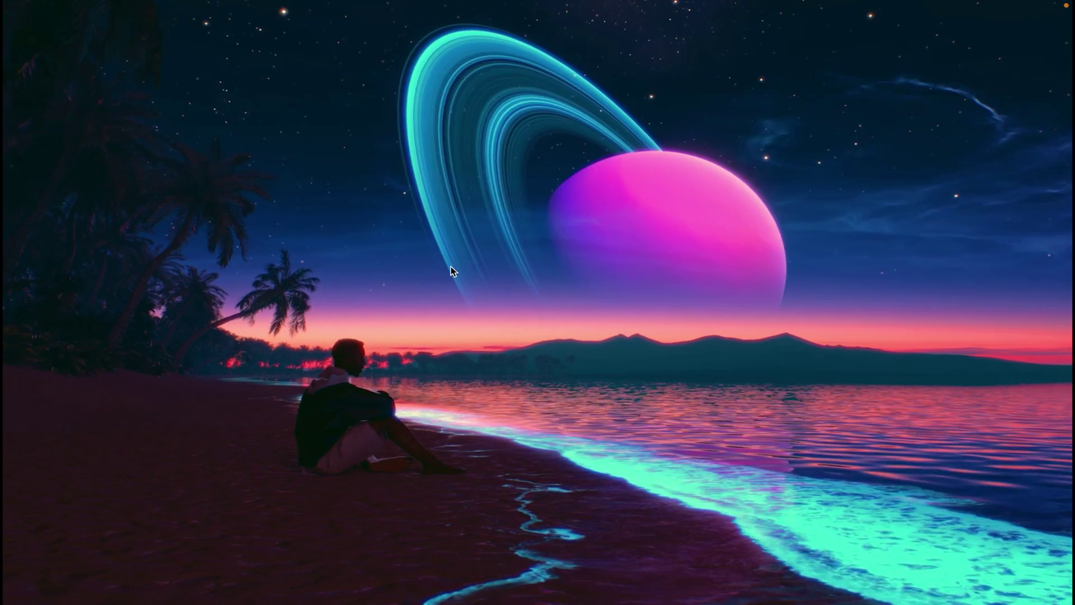
mouse_move(560, 596)
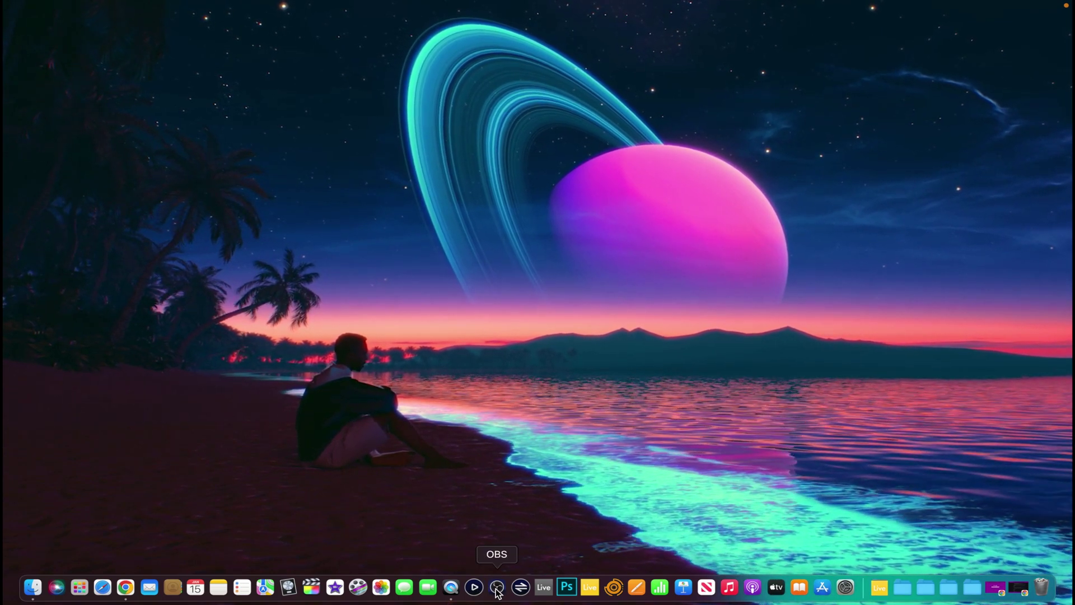
right_click(497, 589)
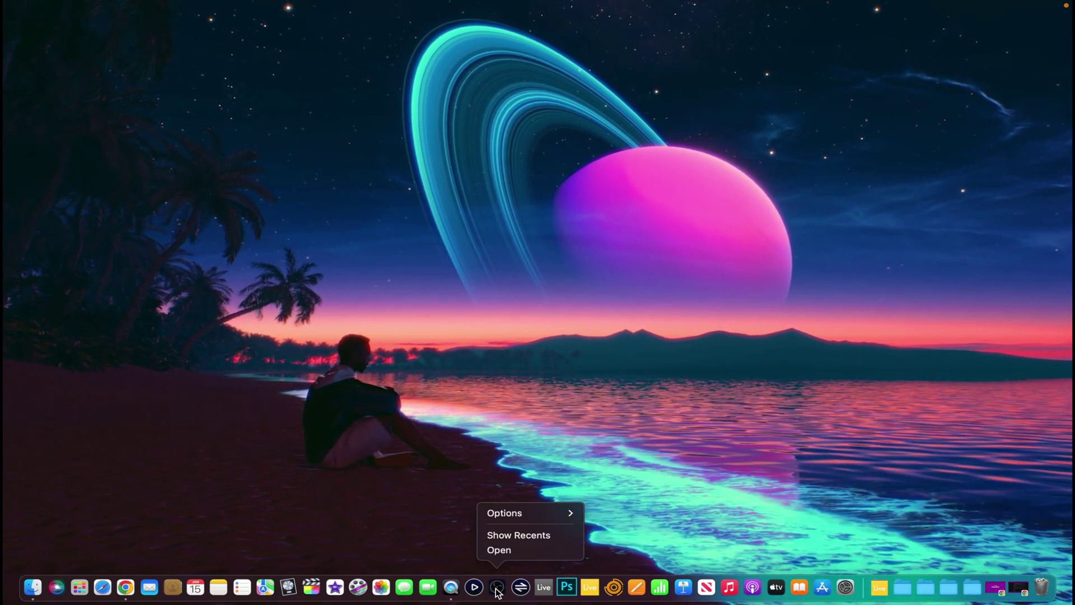
left_click(455, 541)
mouse_move(521, 593)
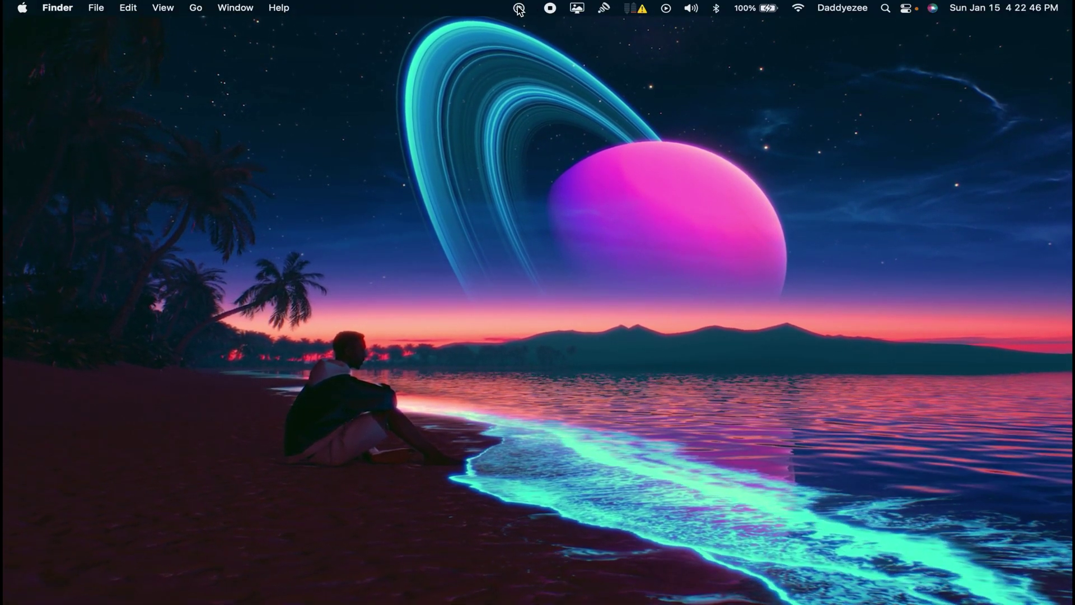
mouse_move(588, 601)
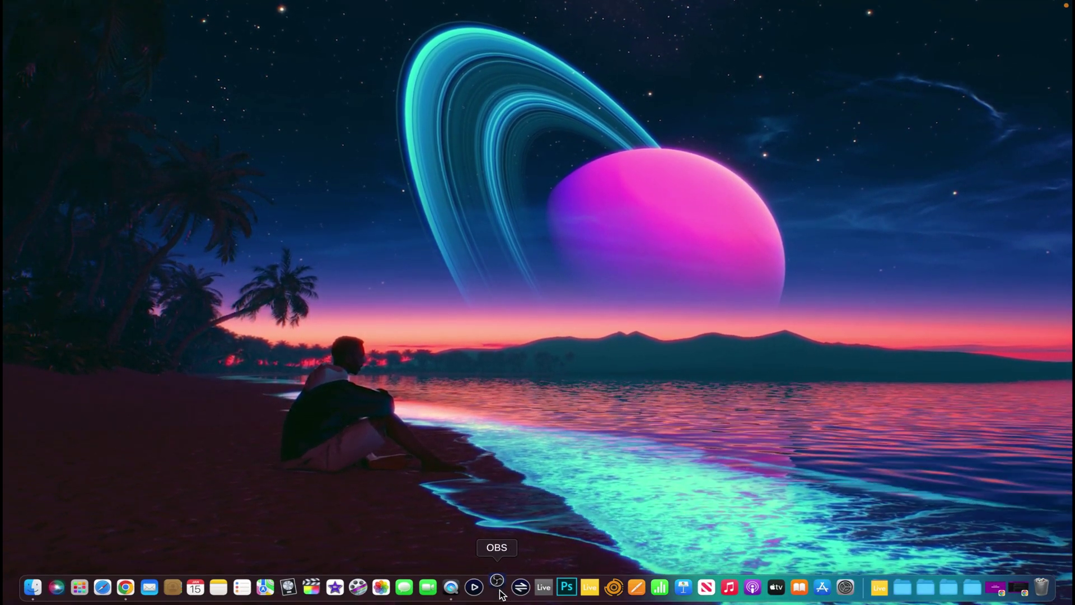
Relaunch OBS and add a new NDI™ Source named 'elgato'
left_click(498, 587)
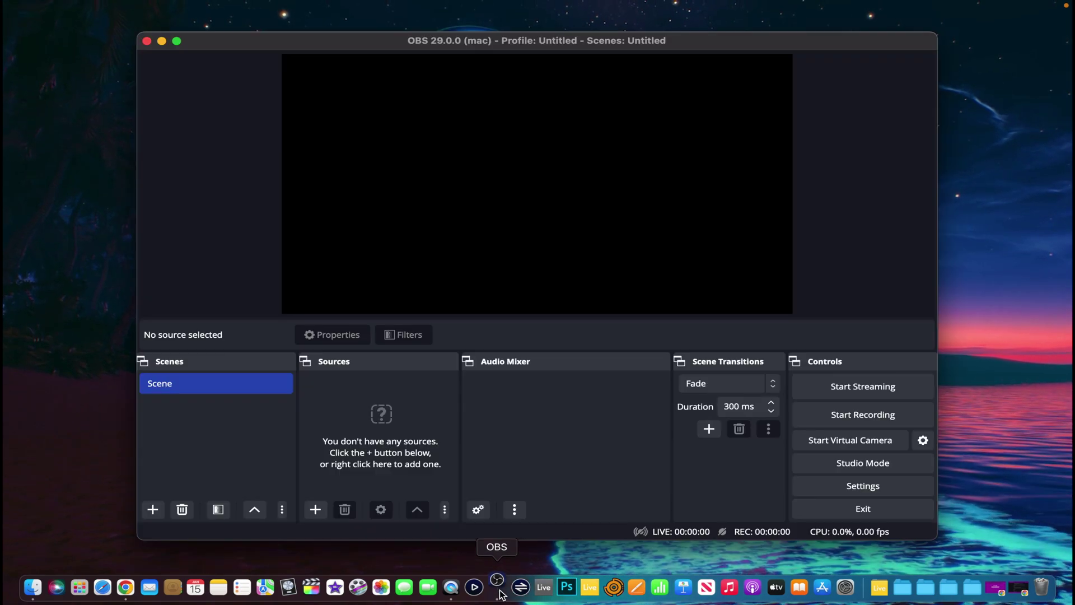
left_click(317, 511)
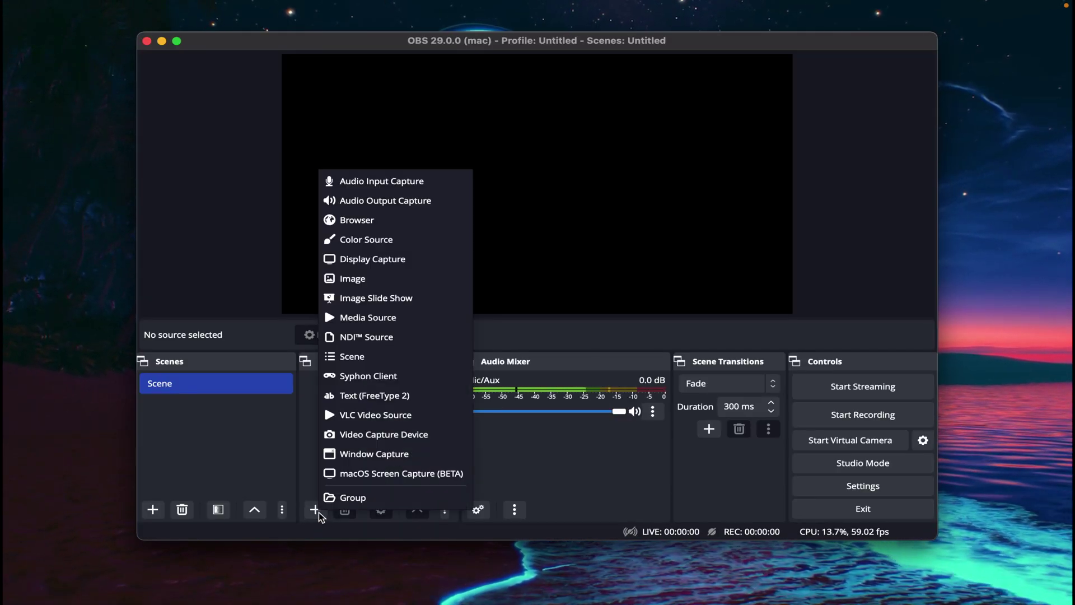
left_click(386, 338)
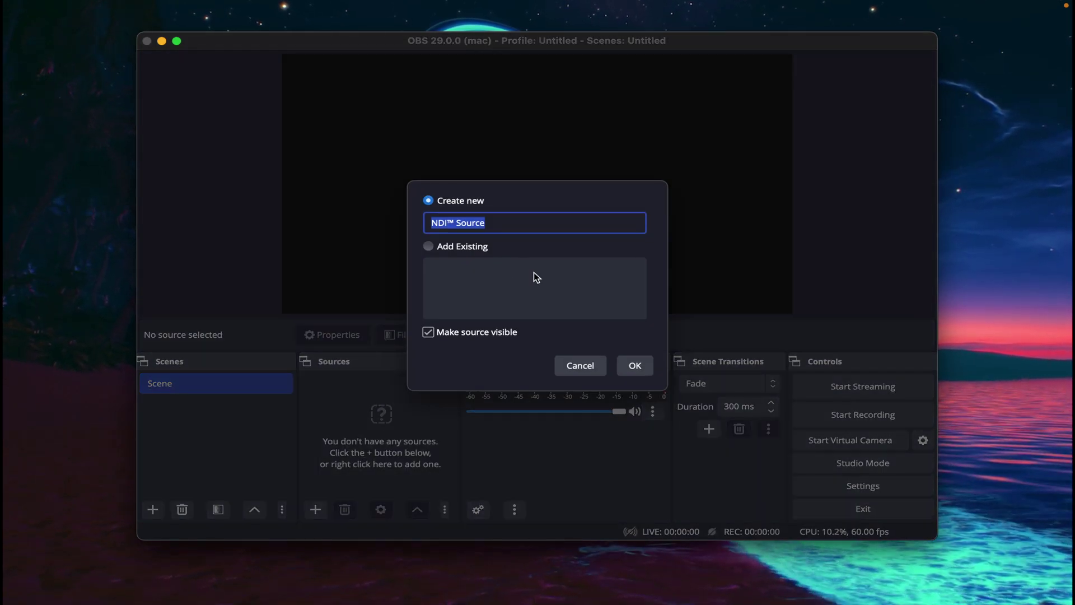
key("BackSpace")
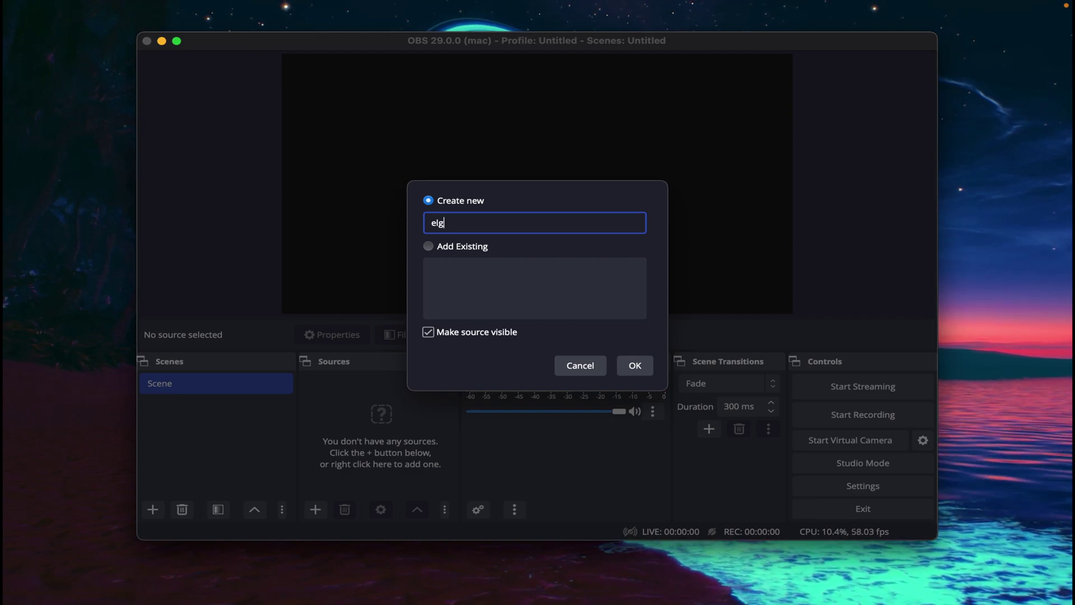
type("elgato")
left_click(633, 367)
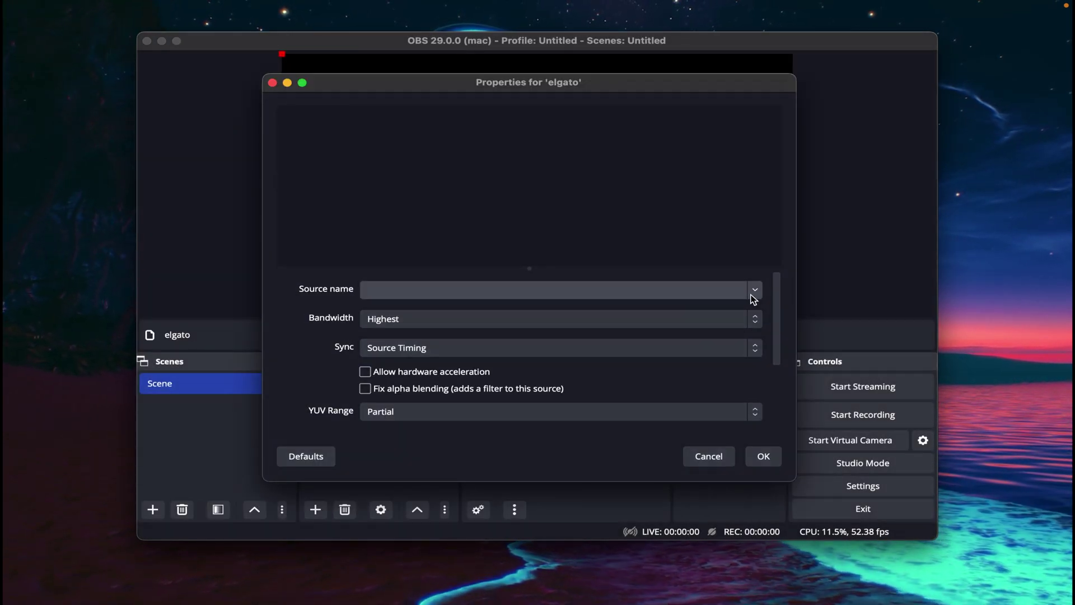
Set the elgato source to receive the MacBook's OBS Link NDI feed
left_click(754, 291)
left_click(582, 302)
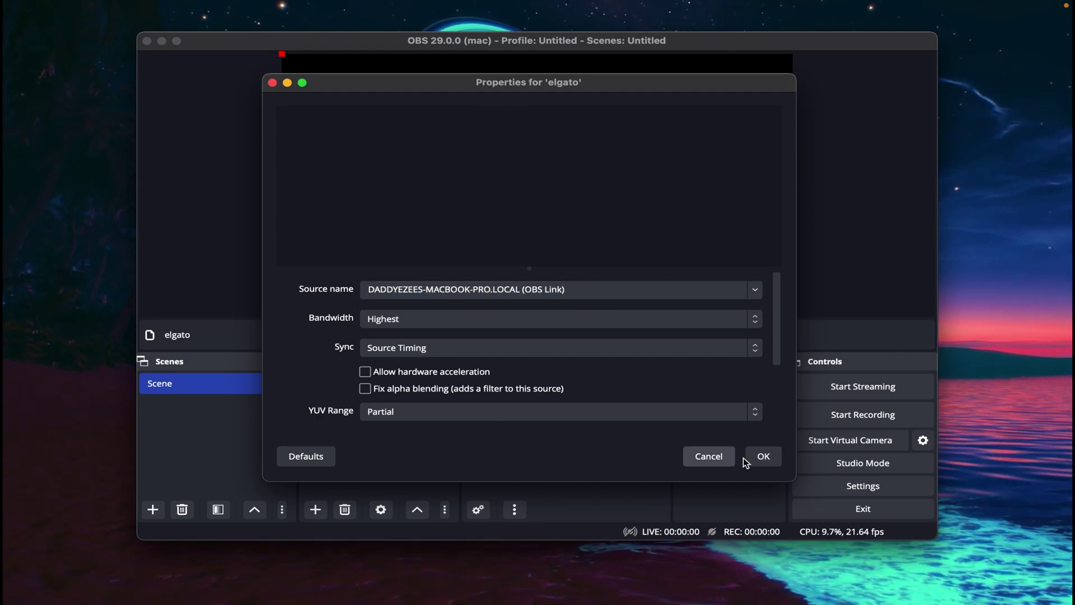
left_click(764, 457)
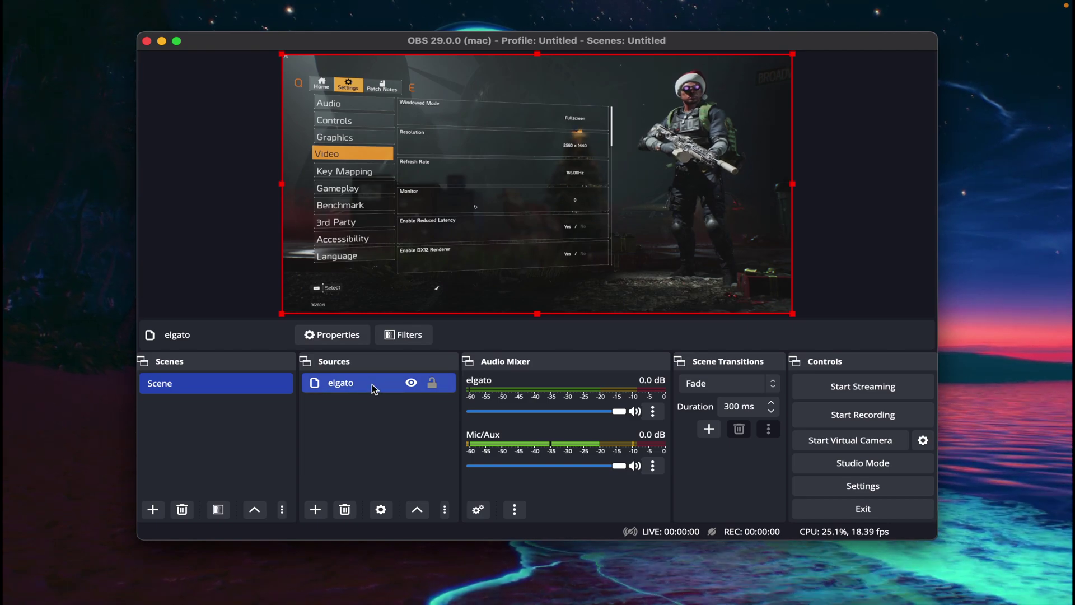
Remove the elgato source from the scene and quit OBS Studio
left_click(343, 510)
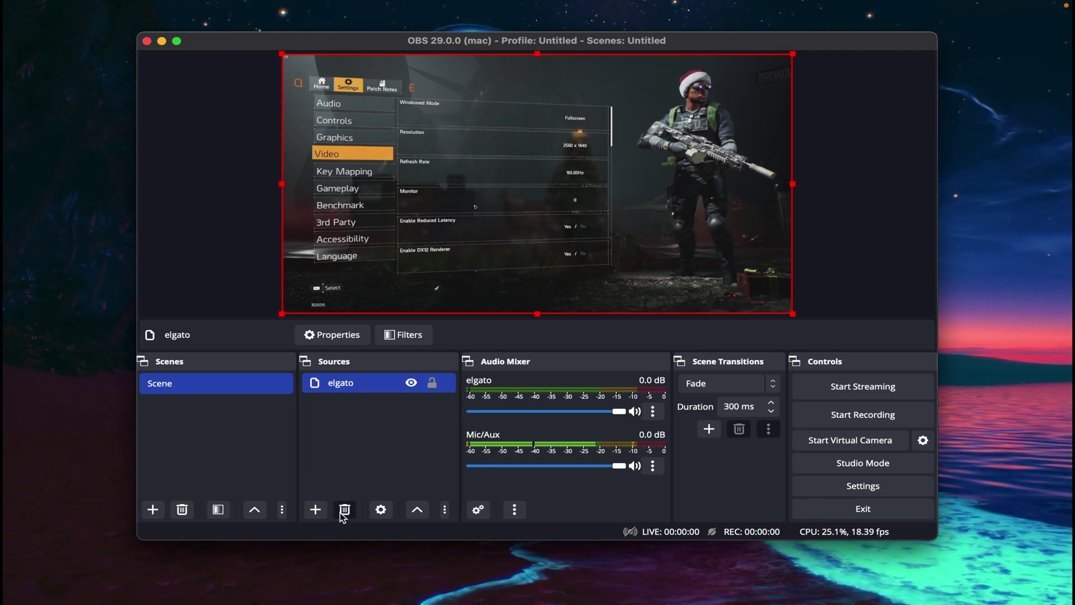
left_click(629, 307)
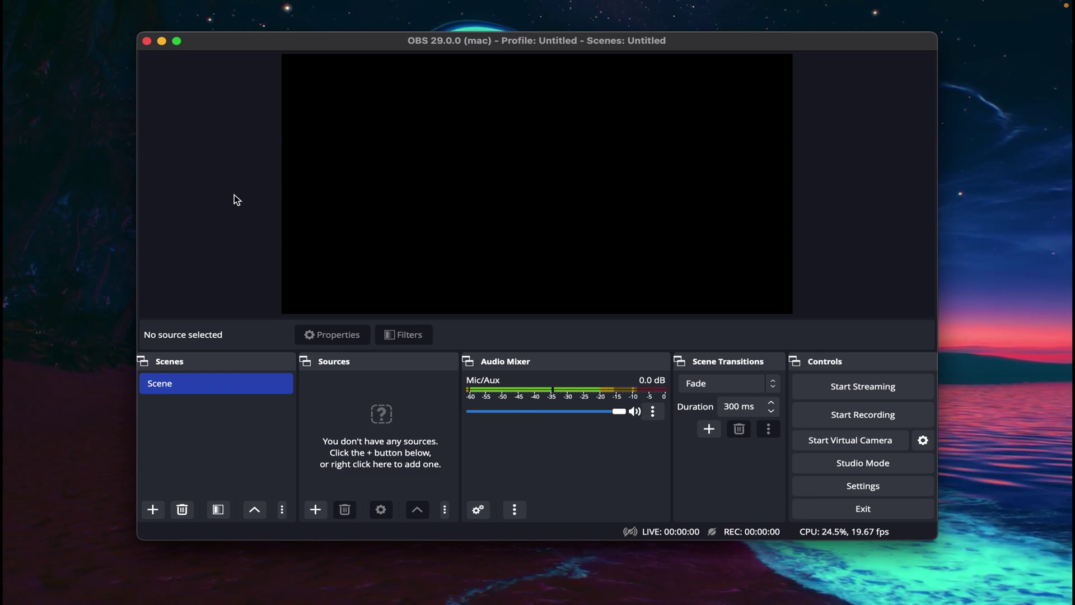
left_click(147, 41)
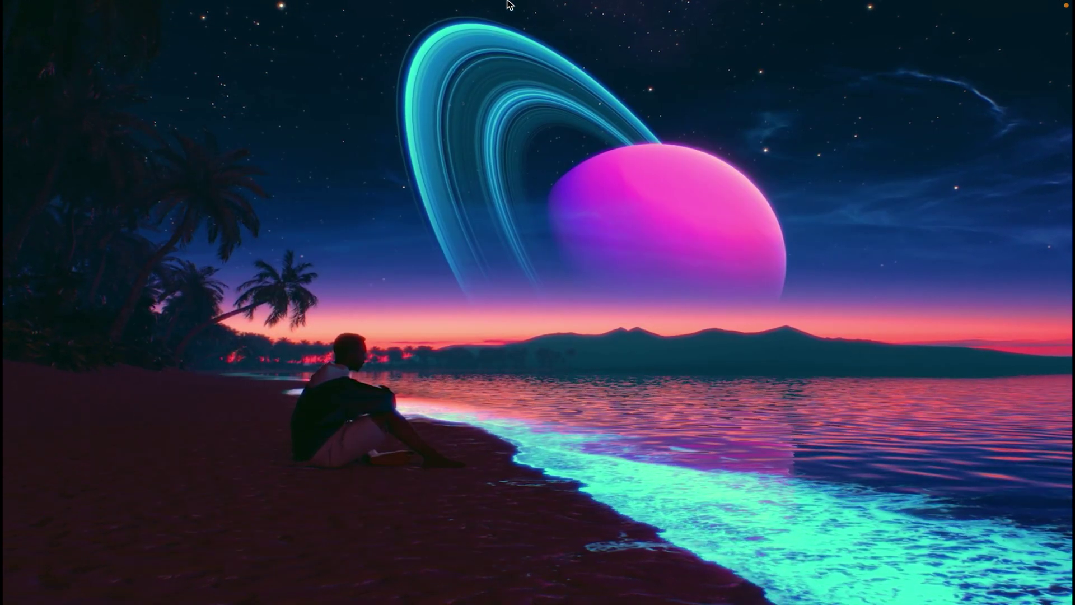
Quit the OBS Link capture helper from its menu-bar icon
left_click(520, 8)
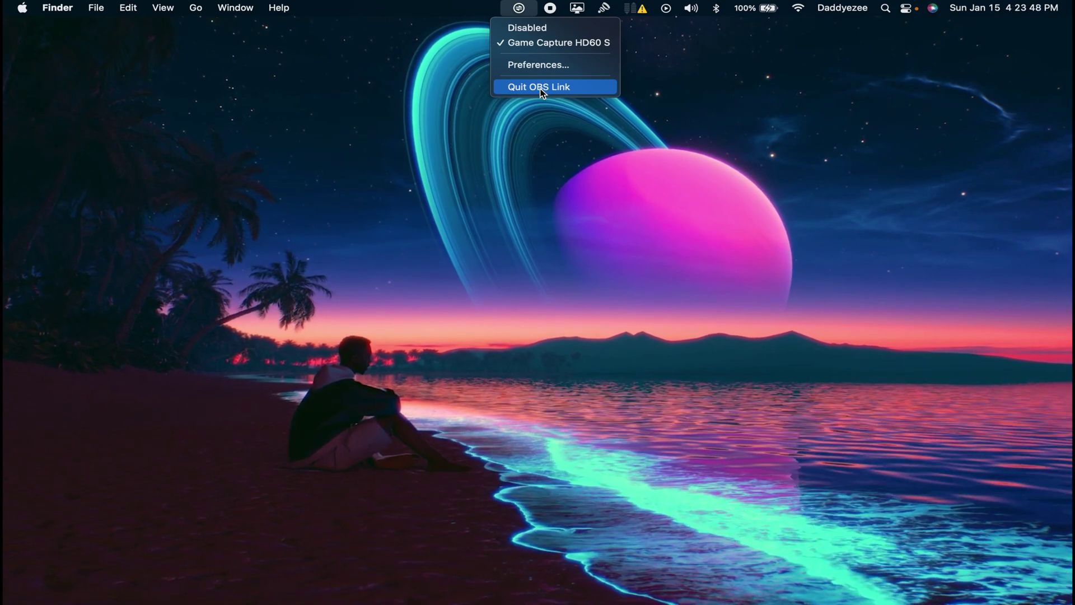
left_click(541, 88)
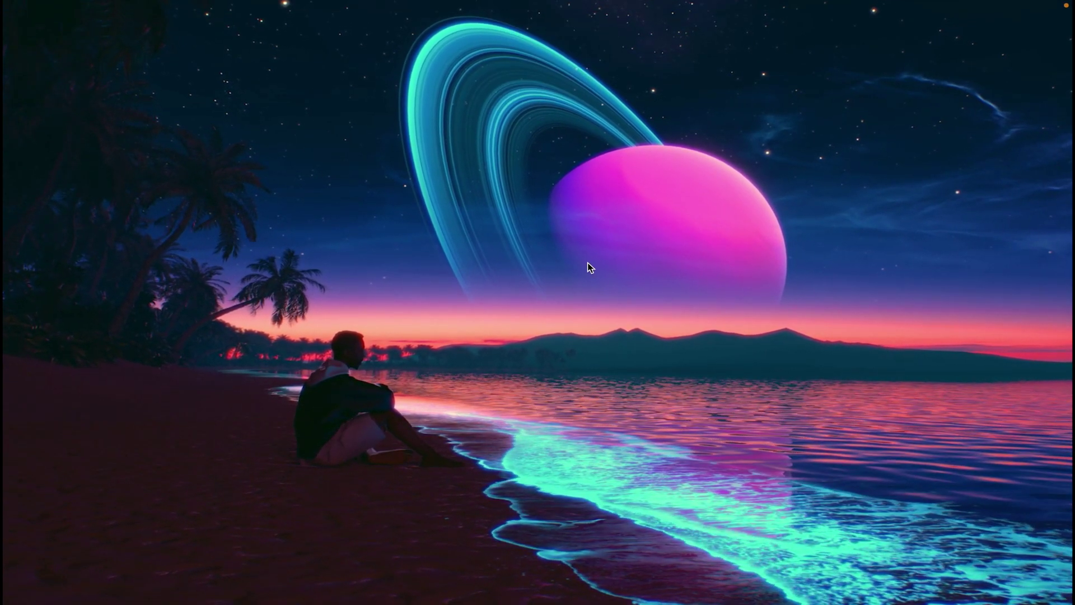
mouse_move(881, 588)
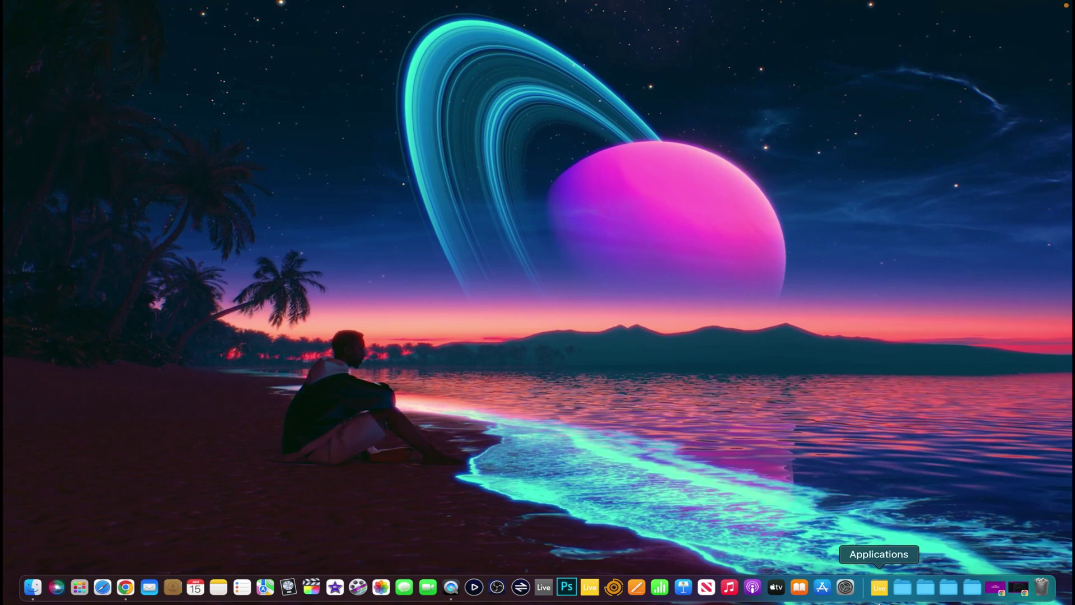
Bring back the Chrome obs-ndi releases page and run obs-ndi-4.10.0-Qt6-macOS.pkg from Downloads
left_click(1020, 588)
scroll(749, 472, "up", 5)
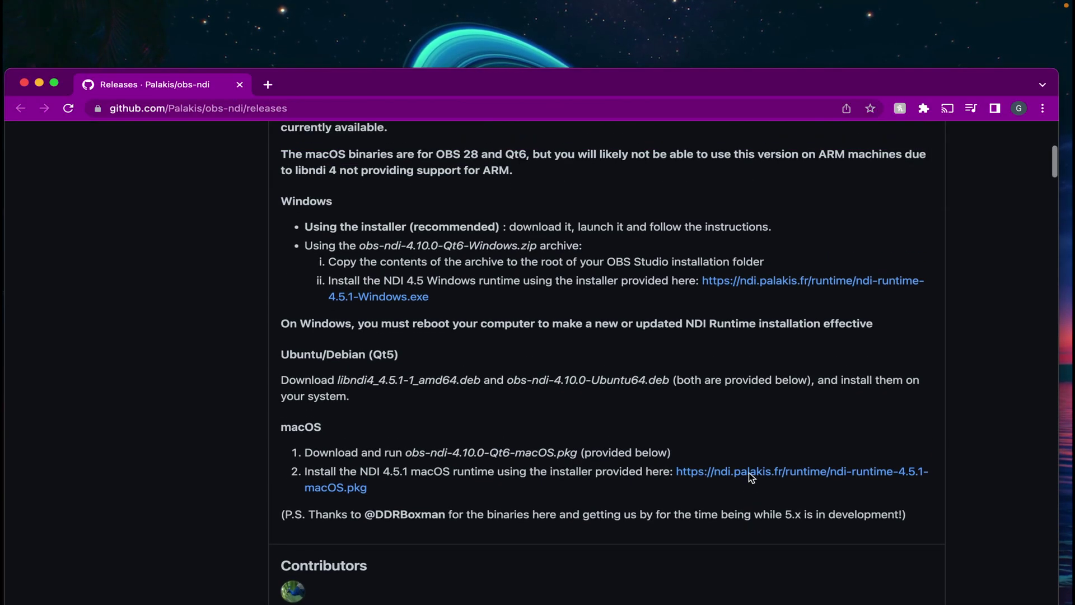
scroll(749, 472, "down", 10)
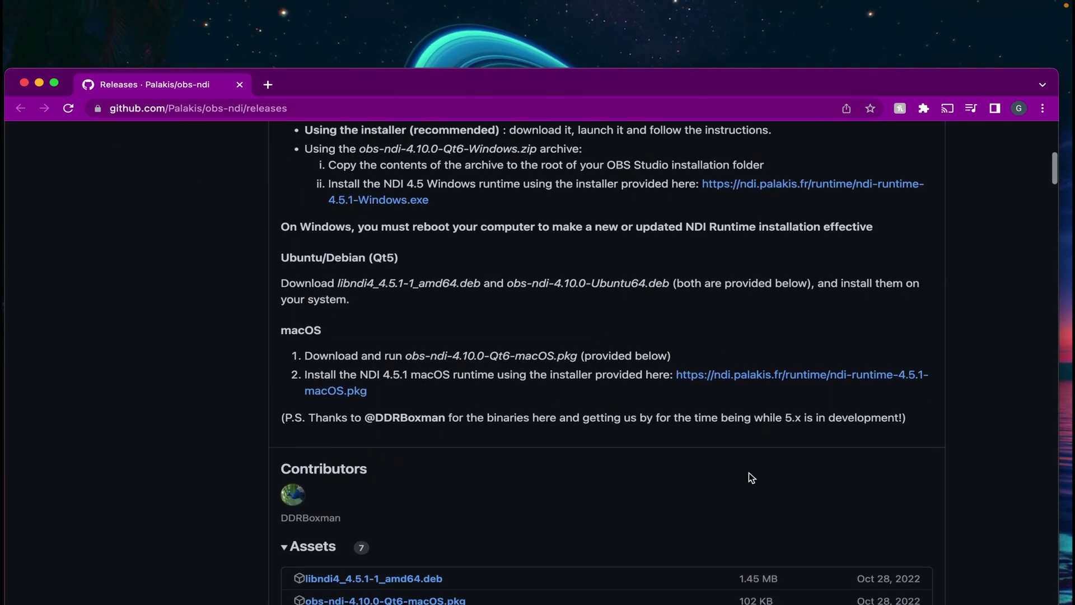
scroll(748, 472, "down", 1)
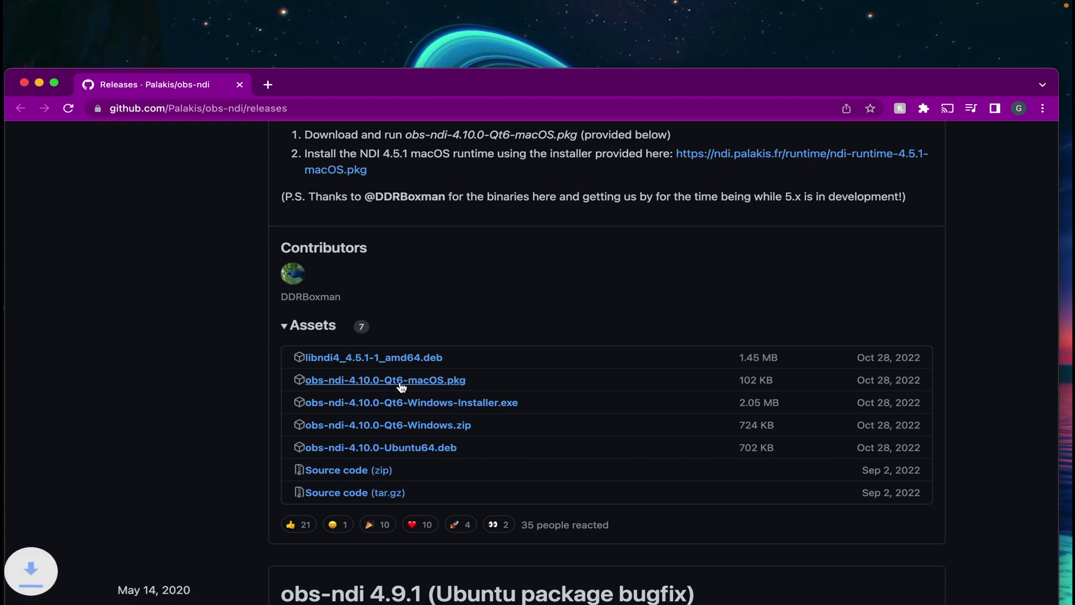
mouse_move(948, 597)
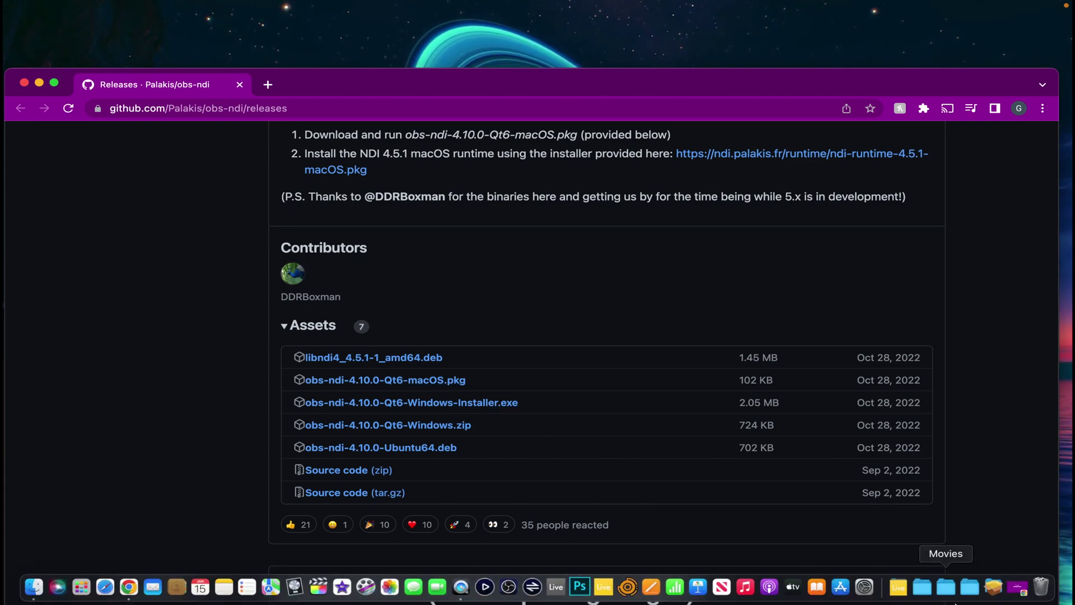
left_click(1000, 596)
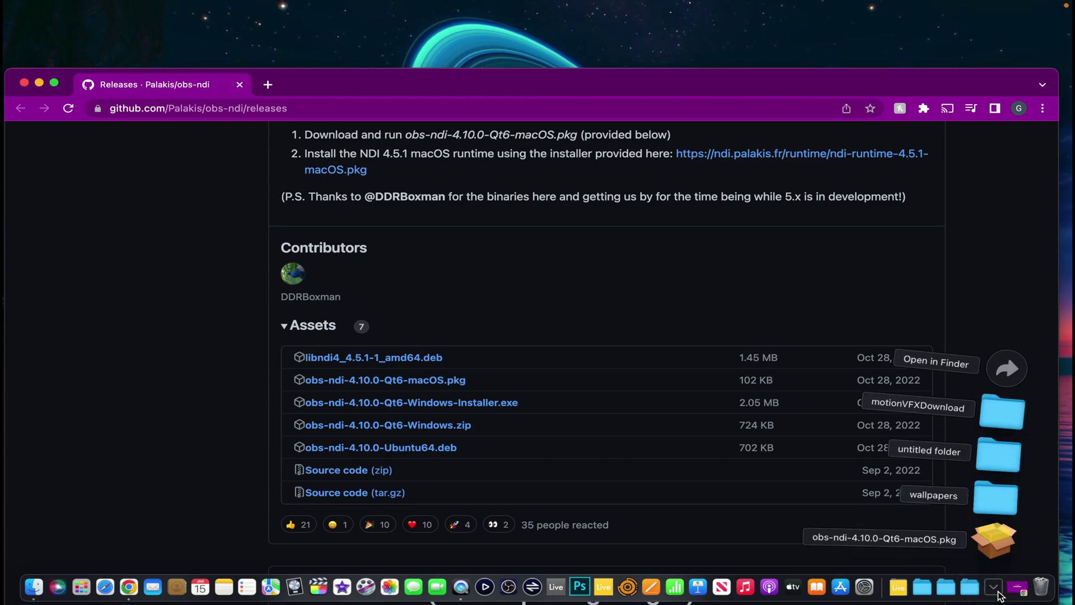
left_click(992, 541)
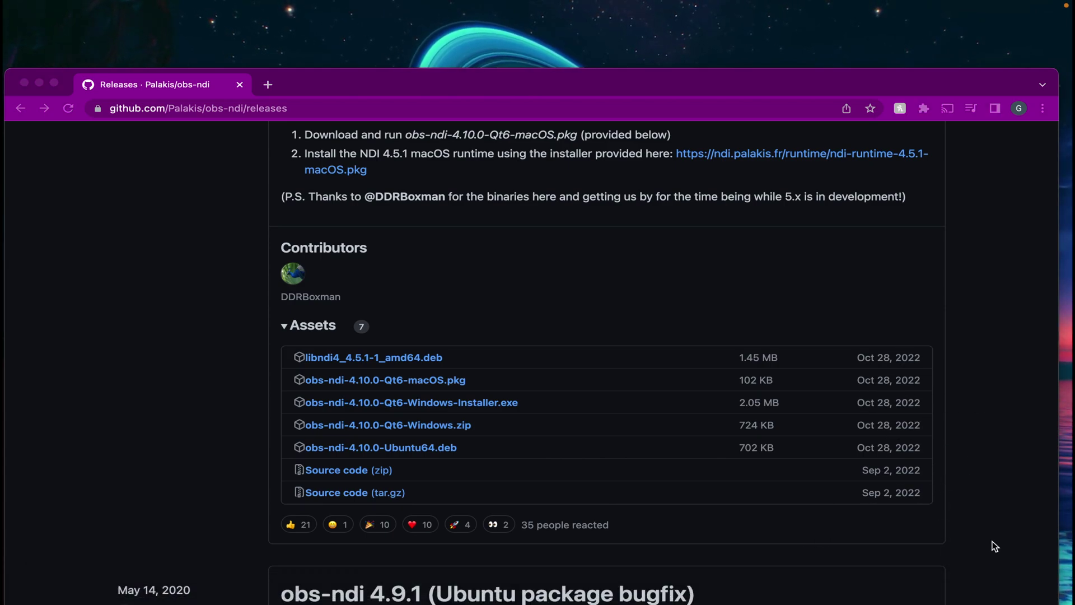
Install obs-ndi with the standard installation to the default destination
left_click(740, 395)
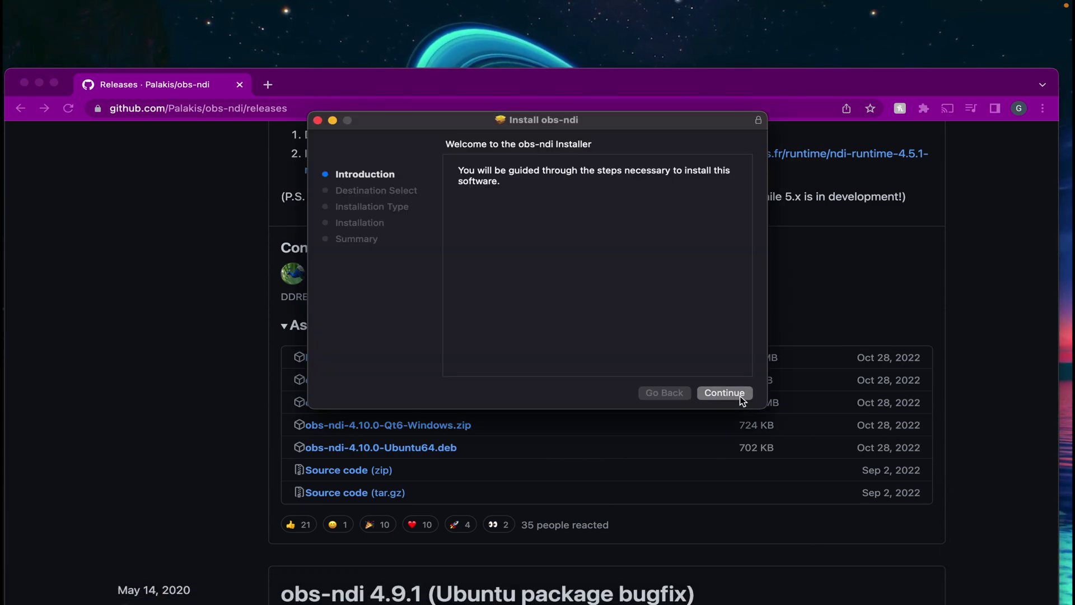
left_click(740, 395)
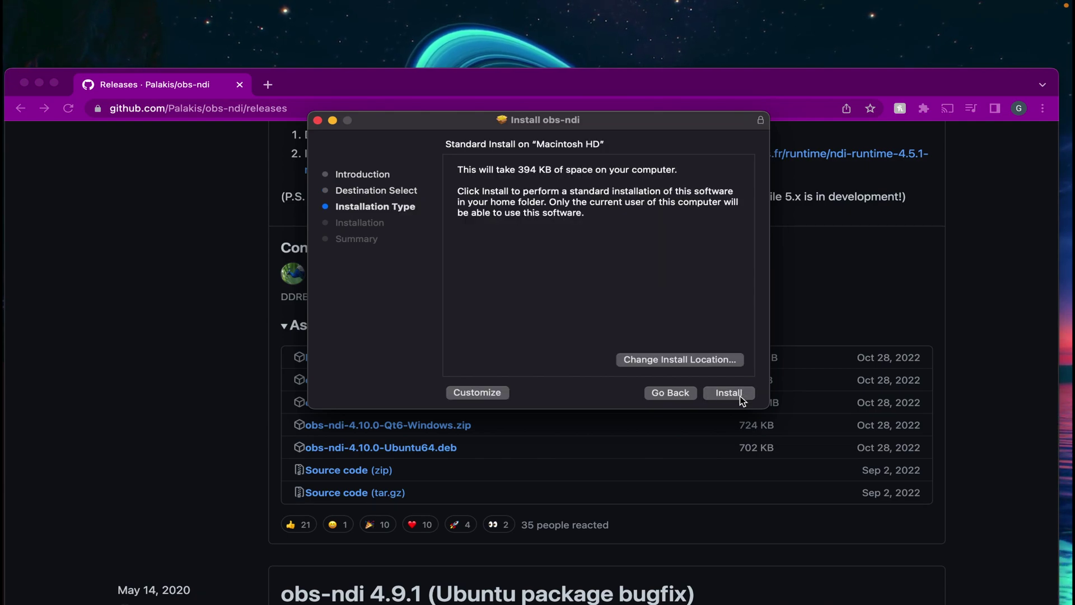
left_click(740, 395)
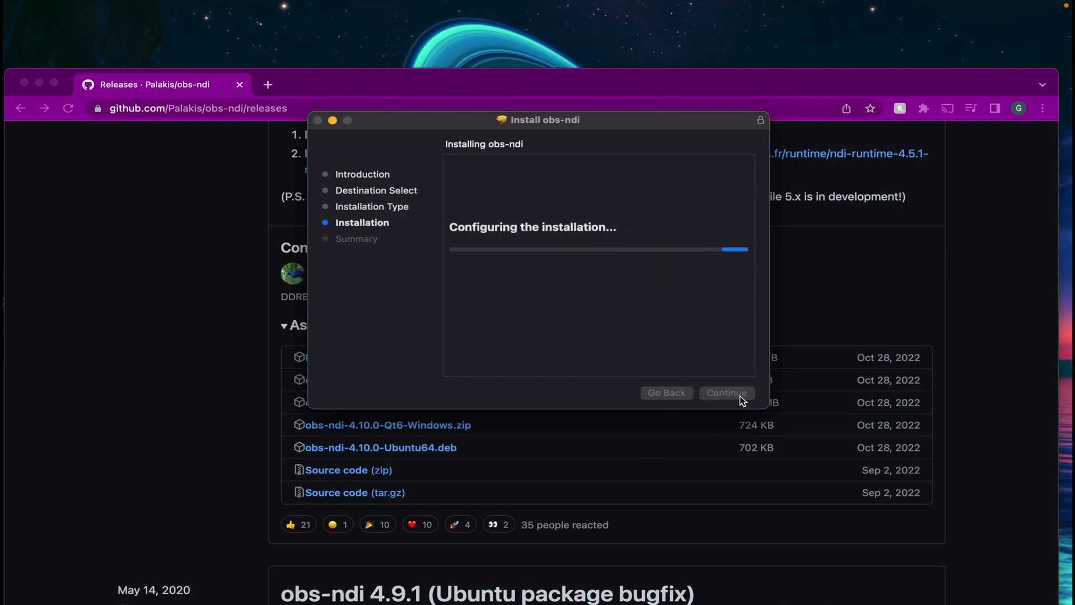
left_click(740, 394)
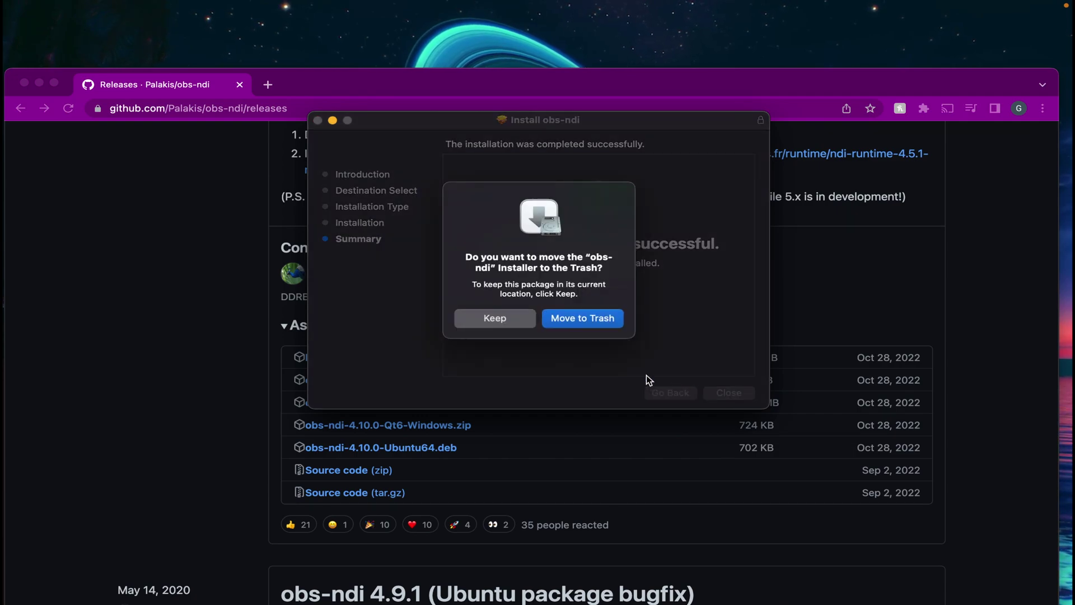
Move the installer package to the Trash and minimize the Chrome window
left_click(590, 317)
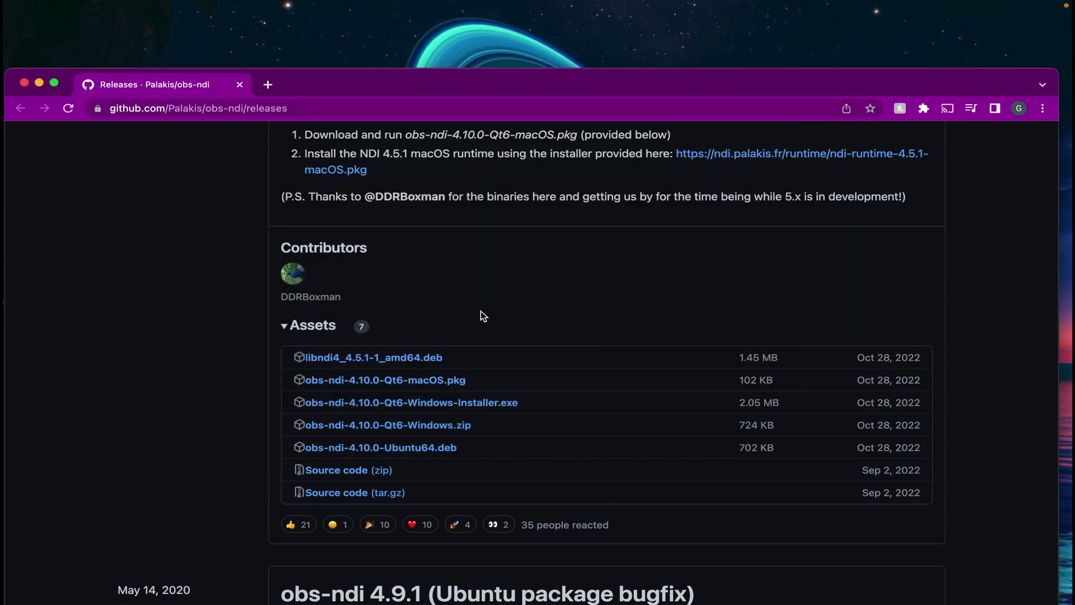
scroll(480, 316, "up", 1)
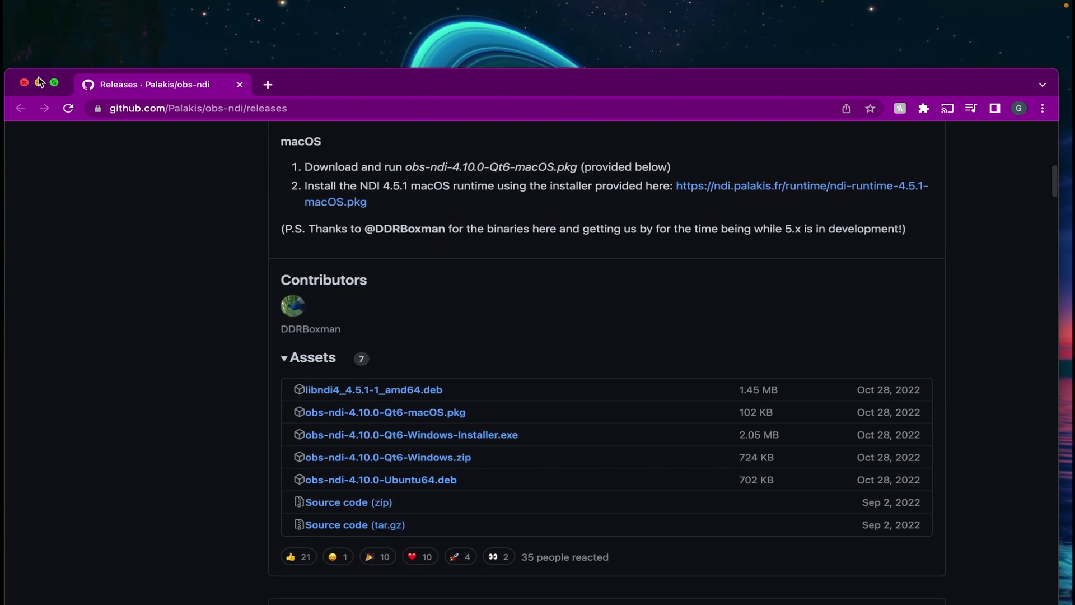
left_click(40, 84)
Reopen OBS and create an NDI™ Source named 'elgato'
mouse_move(513, 599)
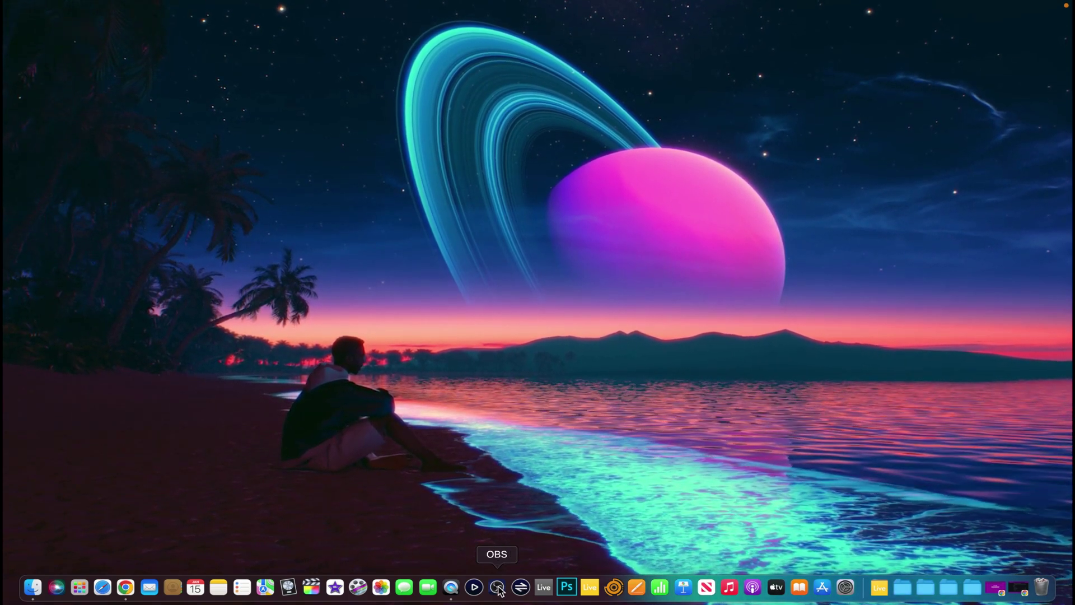
mouse_move(585, 4)
mouse_move(619, 603)
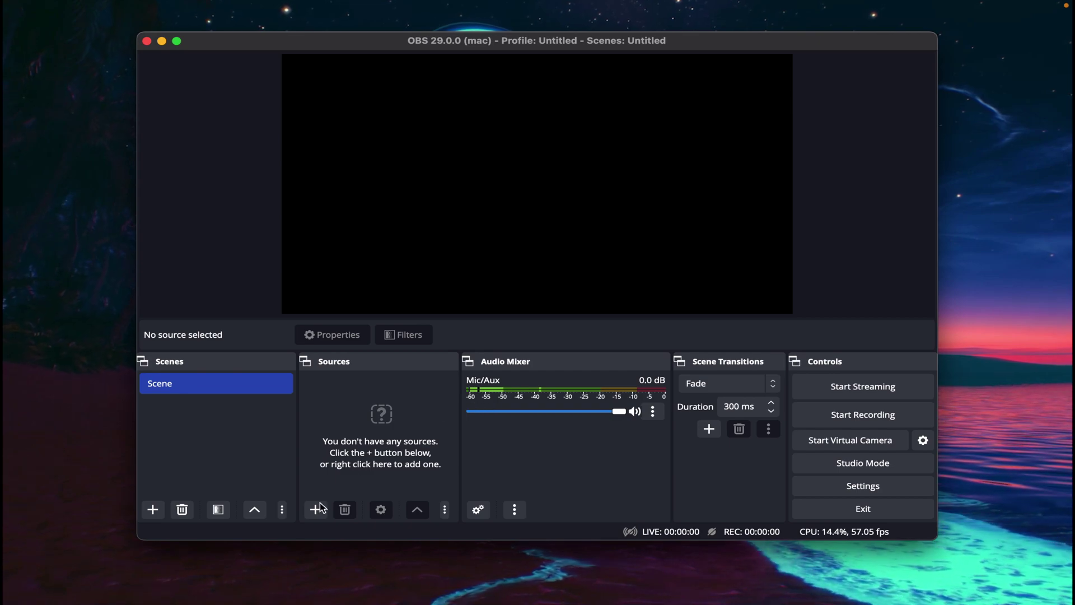
left_click(316, 509)
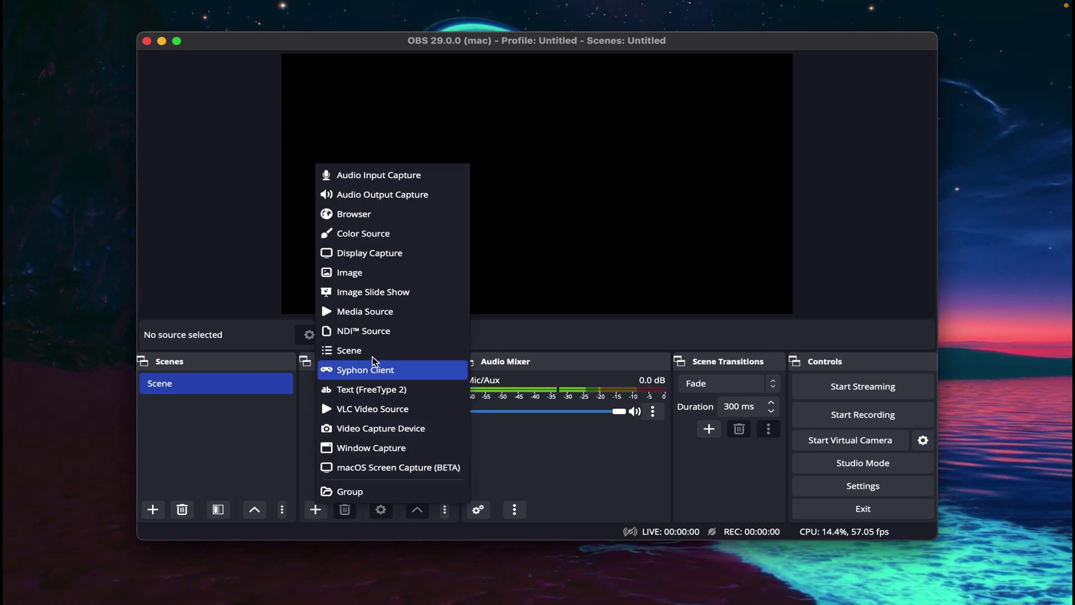
left_click(368, 332)
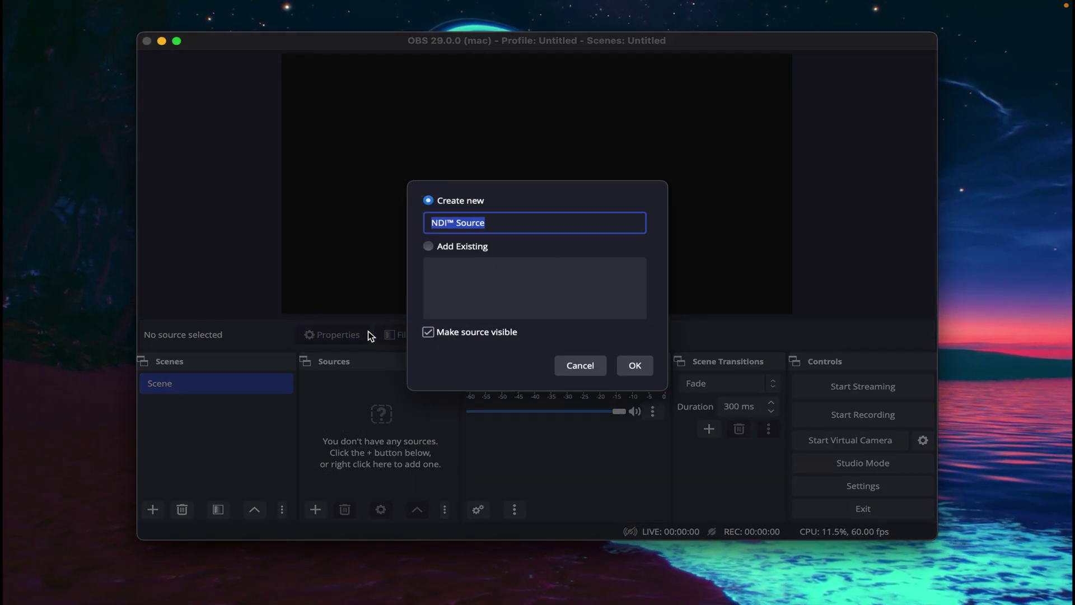
type("elgato")
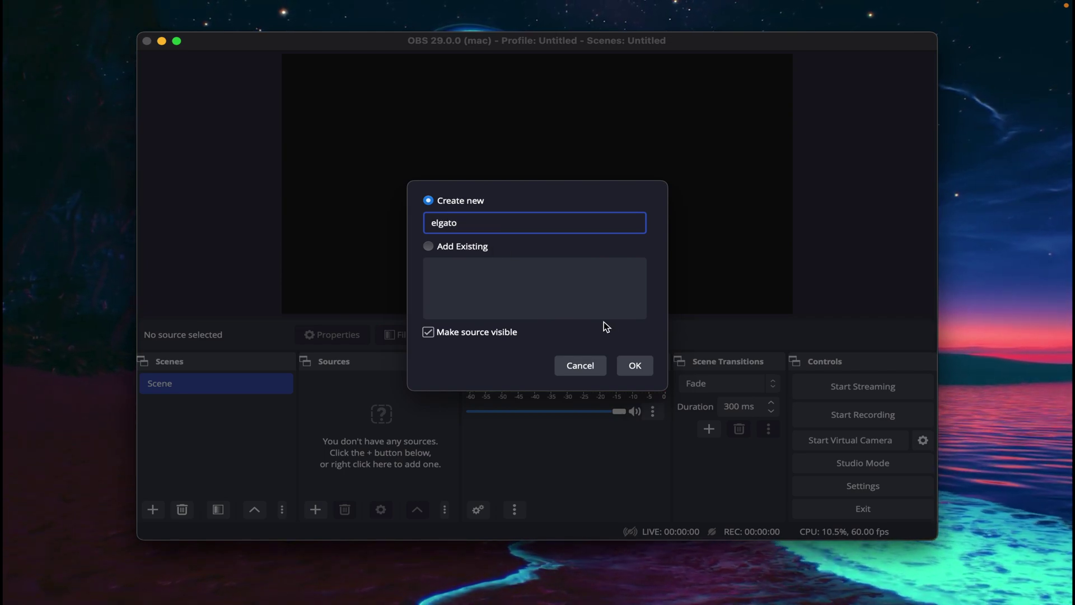
left_click(636, 365)
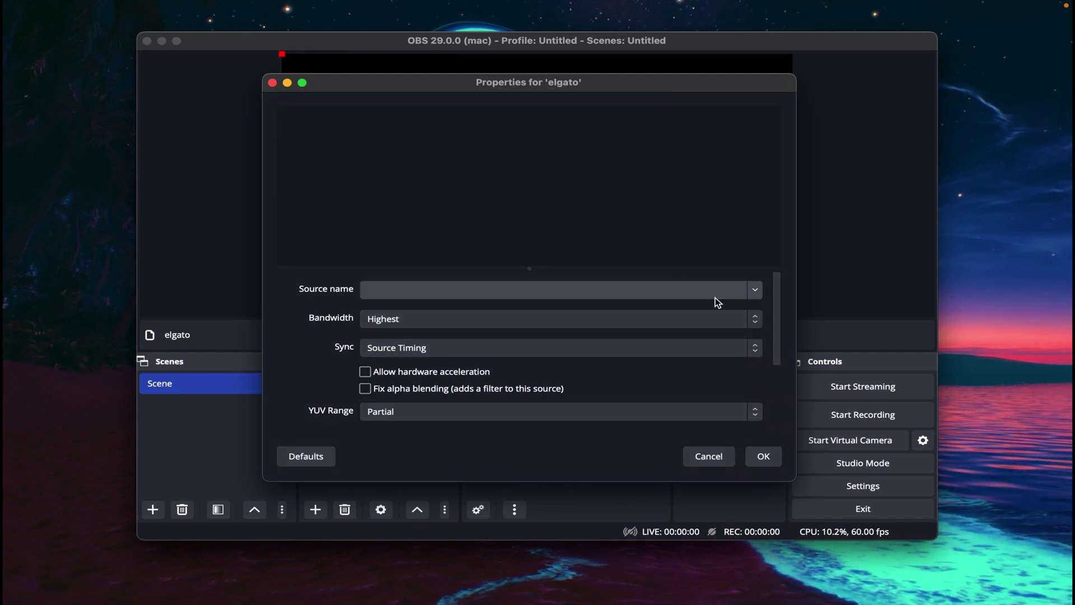
Point the elgato source at the Mac's OBS Link feed and confirm
left_click(756, 290)
left_click(559, 301)
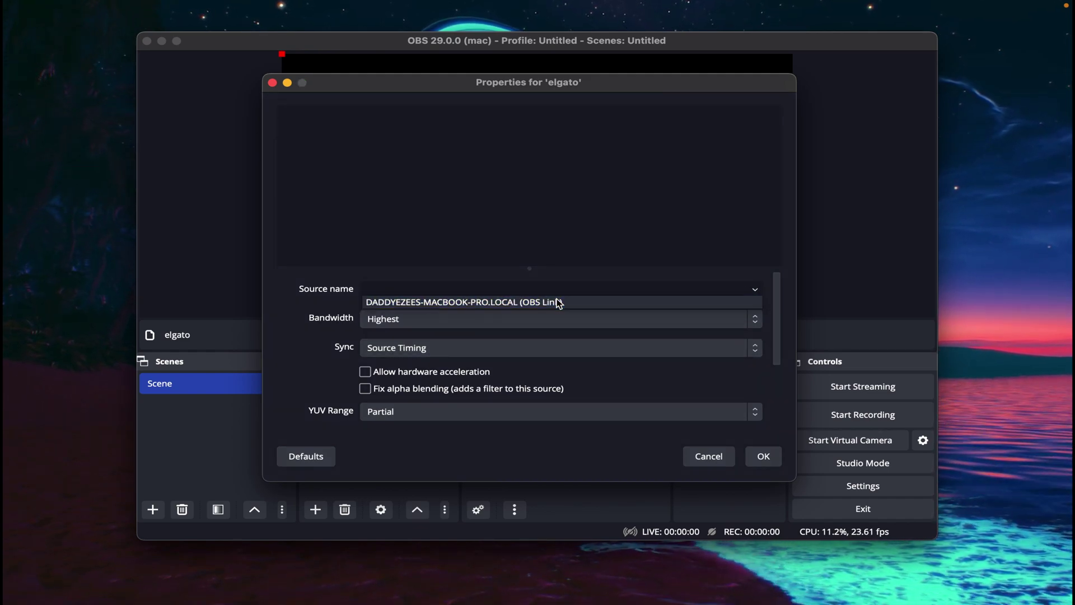
left_click(761, 455)
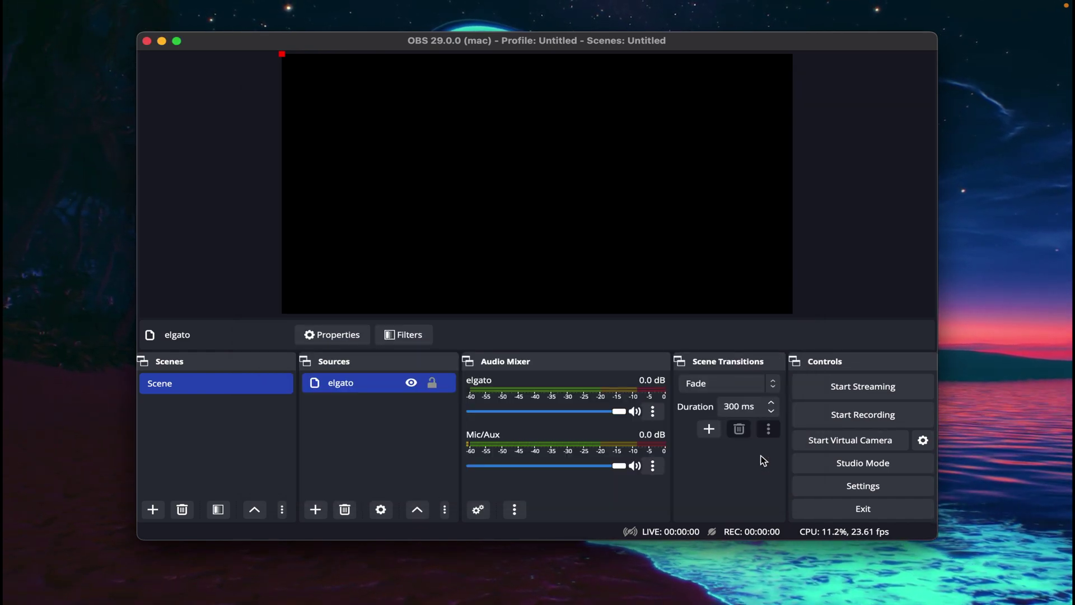